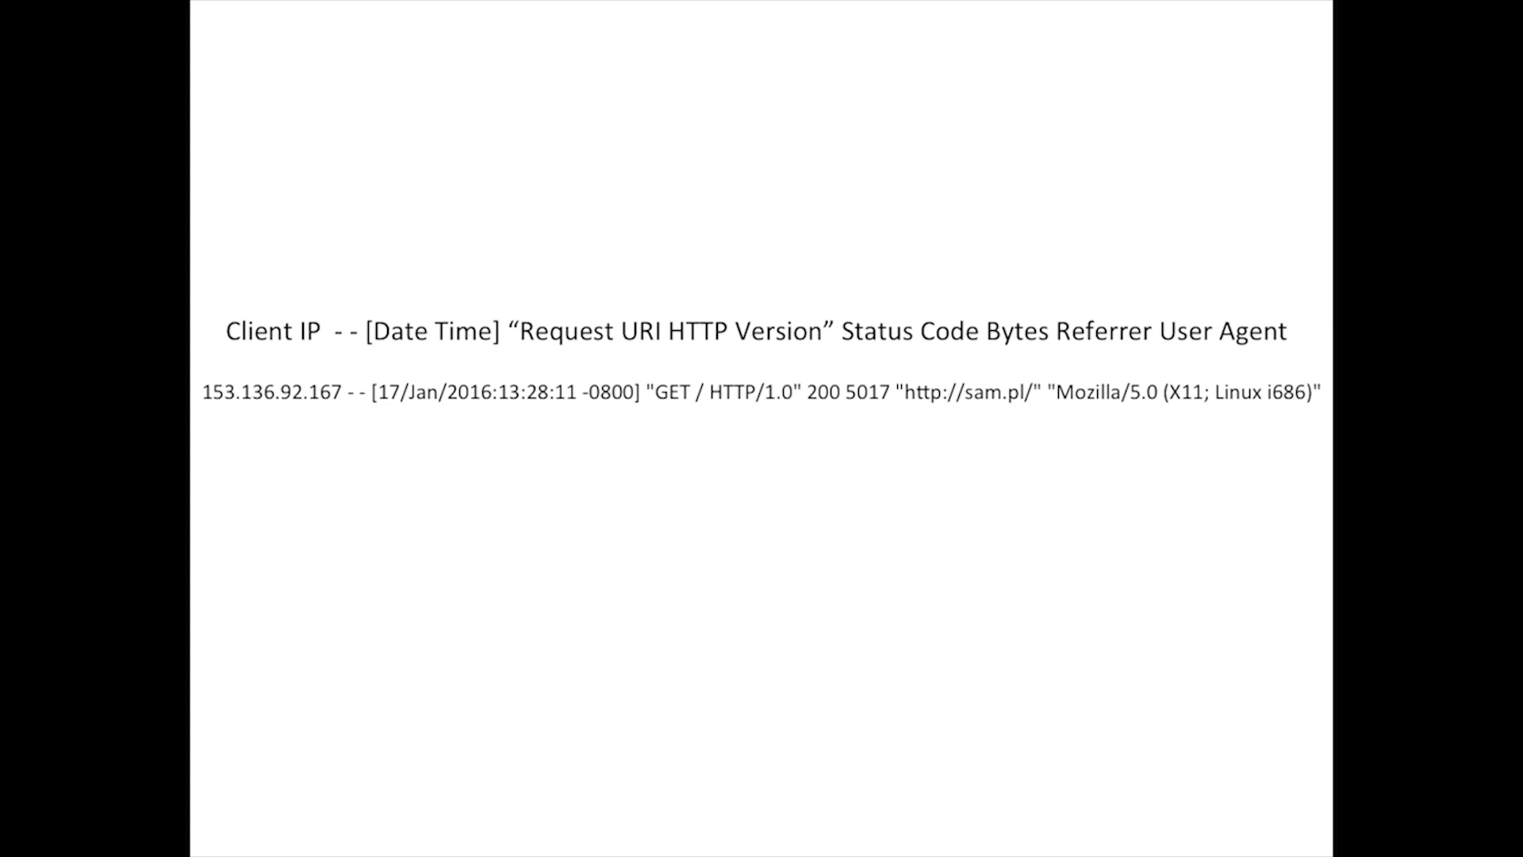
{"action": "key", "text": "Right"}
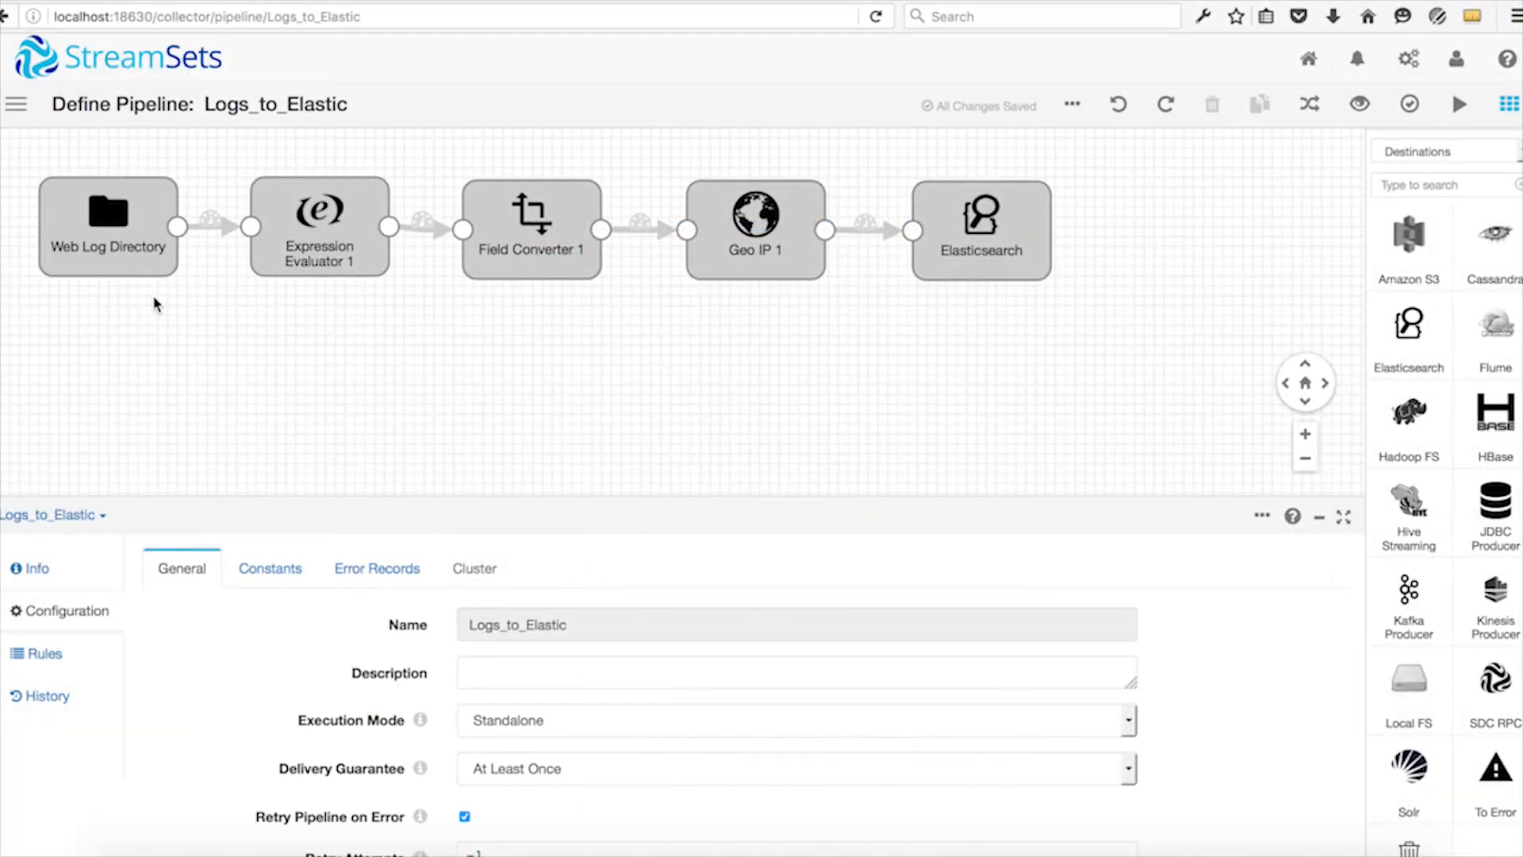
Review the Web Log Directory origin's file settings, from data format and files directory to file name pattern and compression format.
{"action": "left_click", "coordinate": [147, 239]}
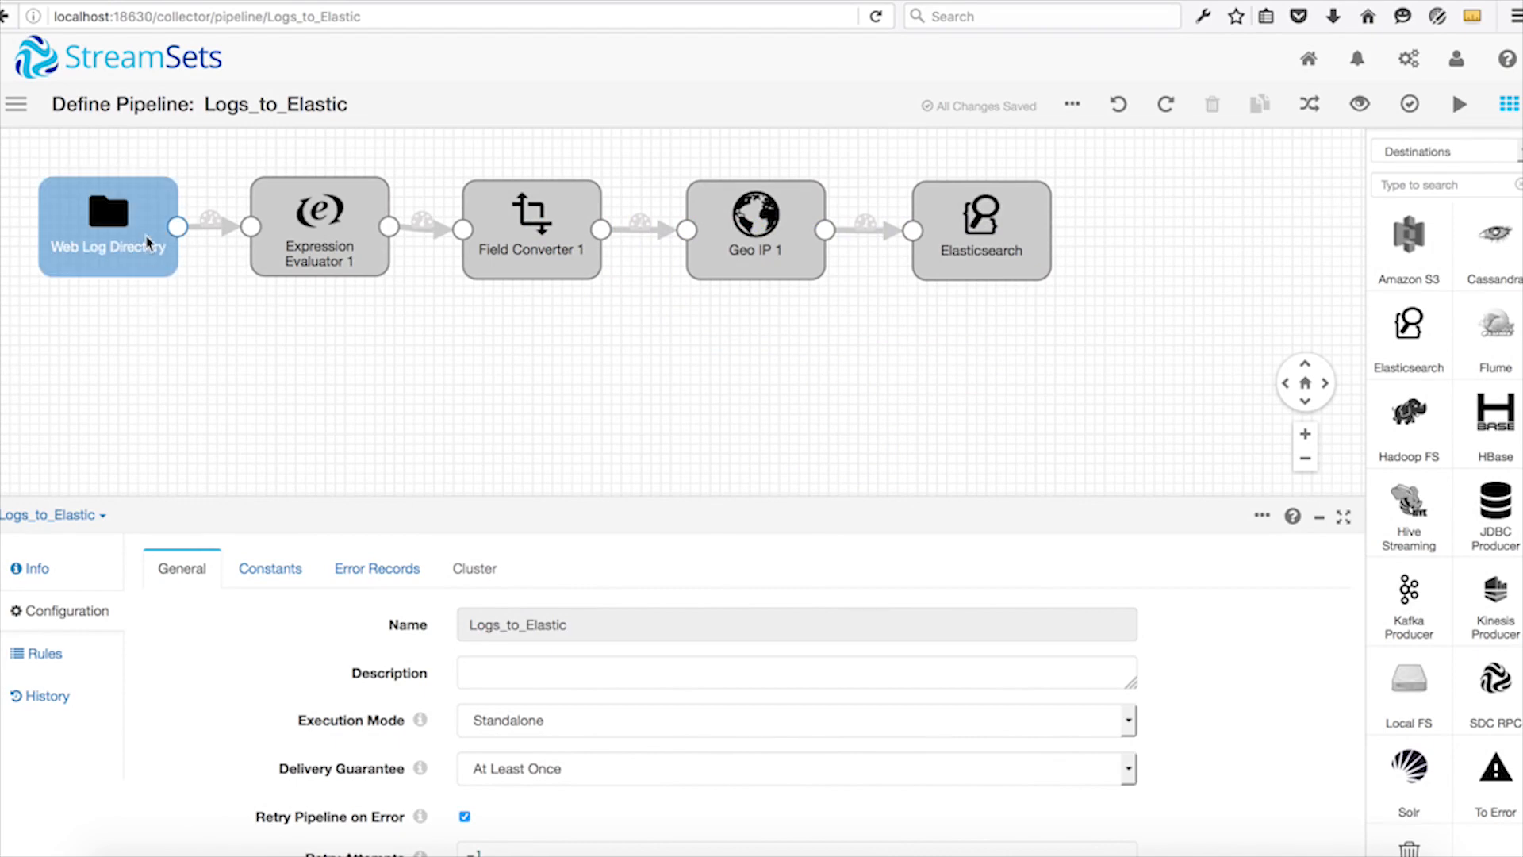
{"action": "left_click", "coordinate": [147, 238]}
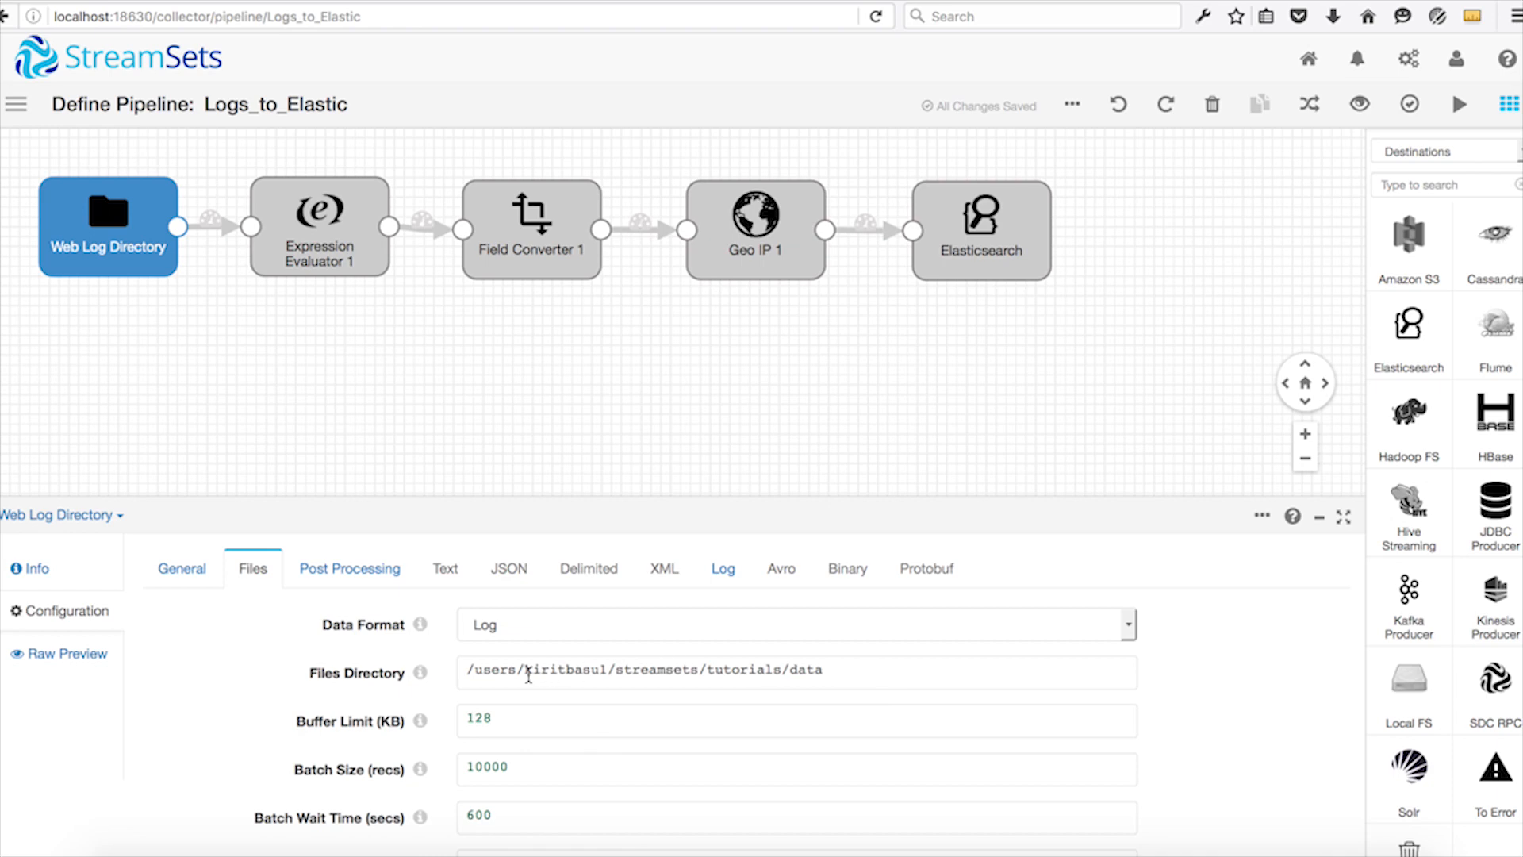
{"action": "scroll", "coordinate": [528, 676], "scroll_direction": "down", "scroll_amount": 3}
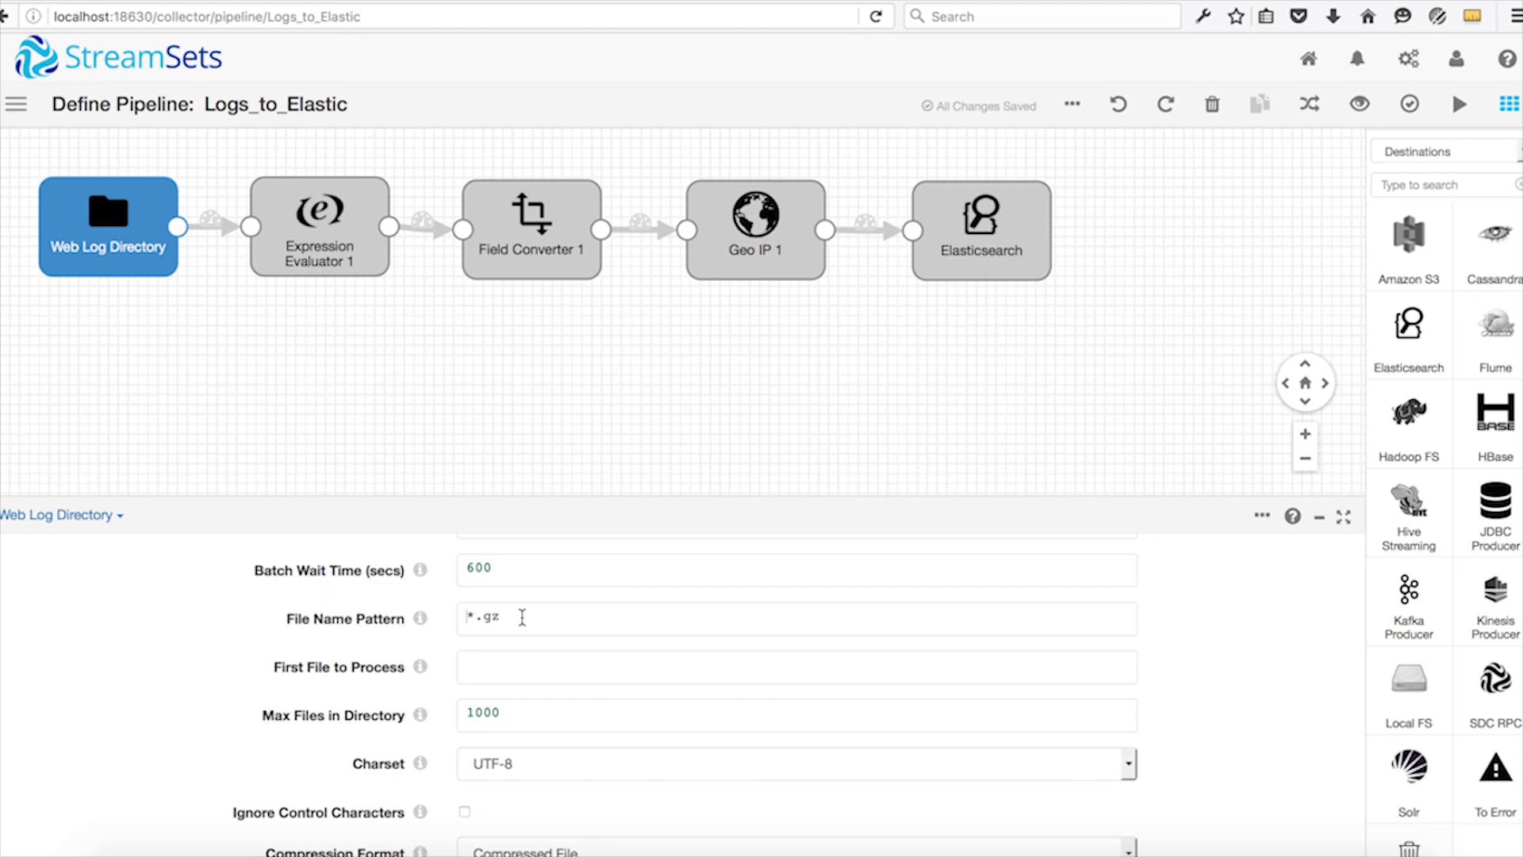
{"action": "scroll", "coordinate": [522, 617], "scroll_direction": "down", "scroll_amount": 1}
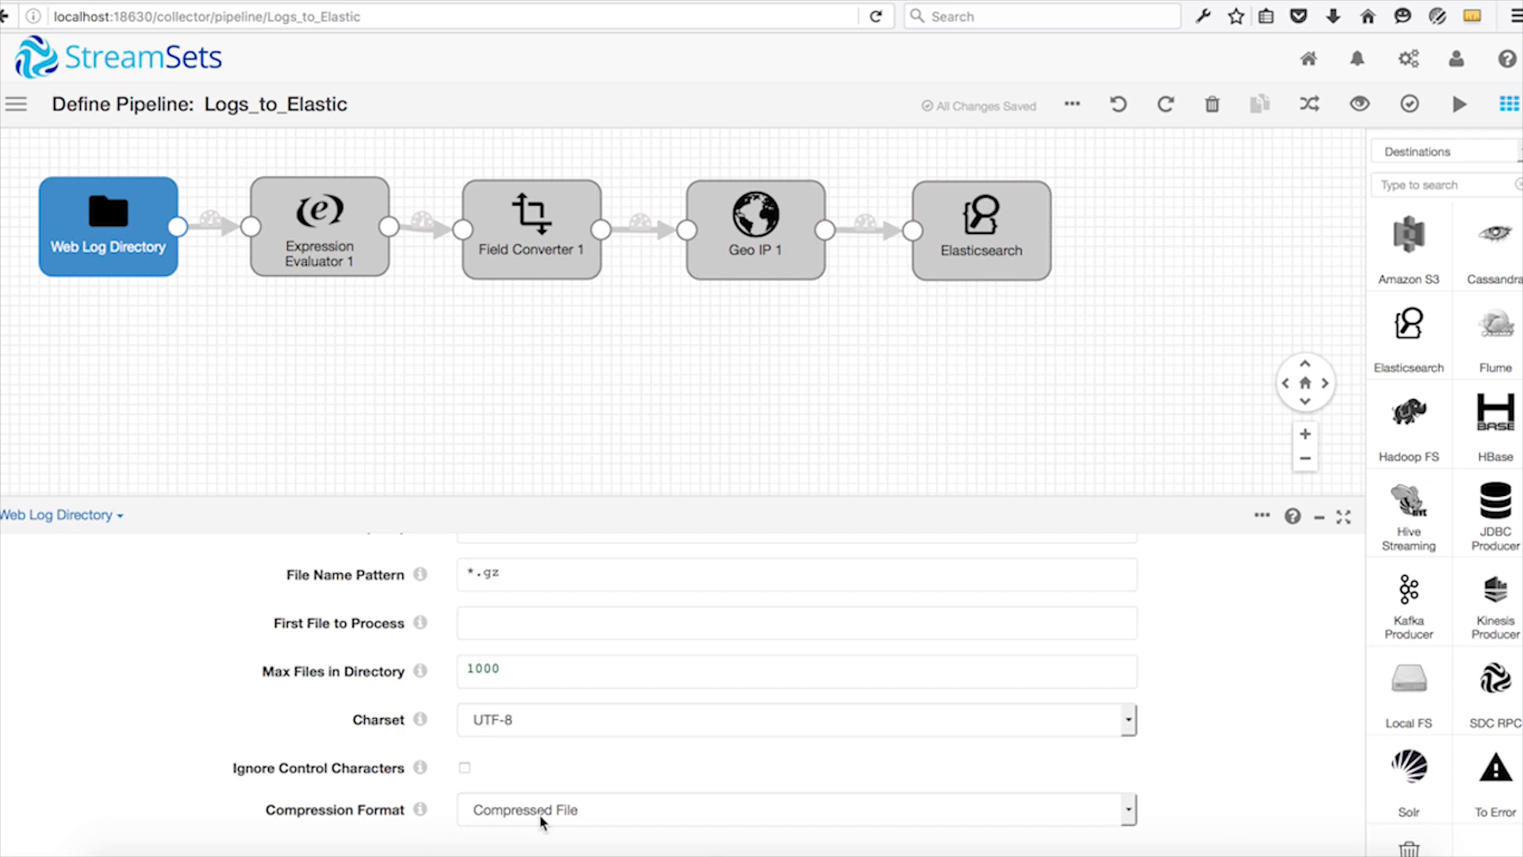
{"action": "scroll", "coordinate": [542, 821], "scroll_direction": "up", "scroll_amount": 10}
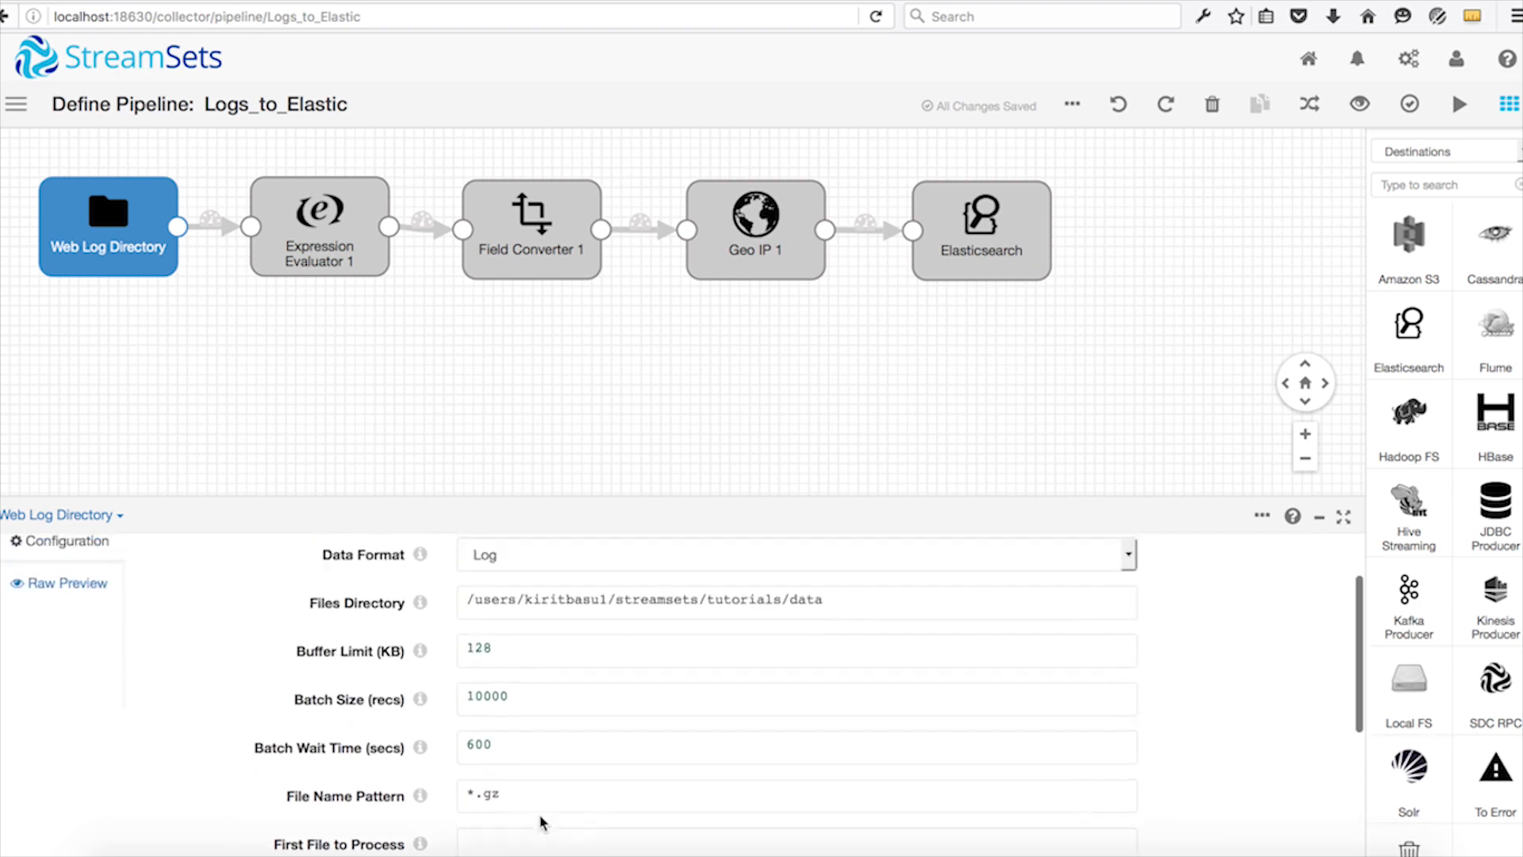
Check the Web Log Directory's file post-processing options and its log format settings.
{"action": "left_click", "coordinate": [361, 569]}
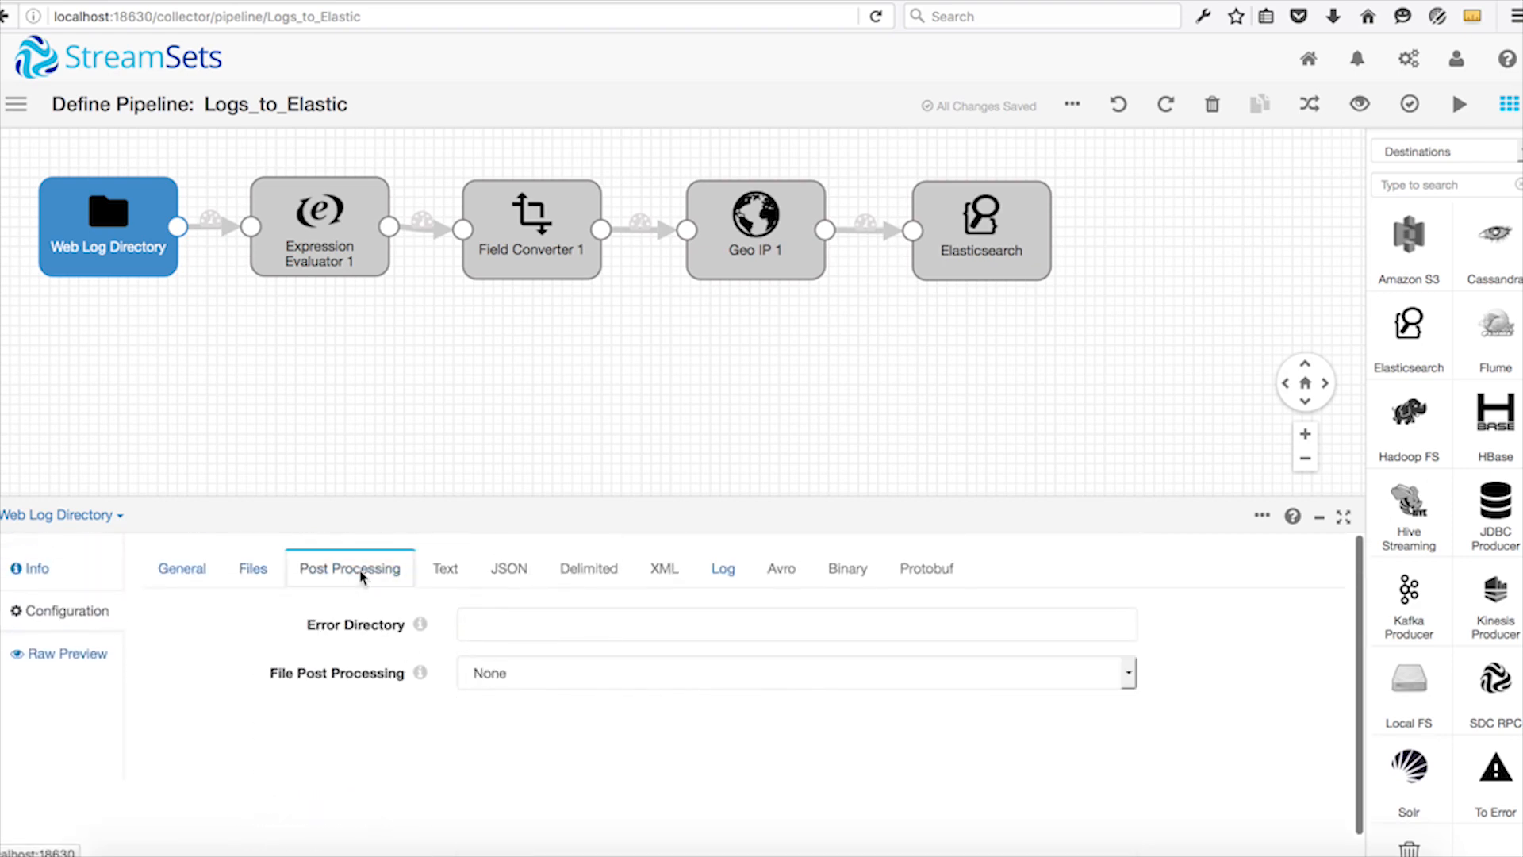
{"action": "left_click", "coordinate": [534, 682]}
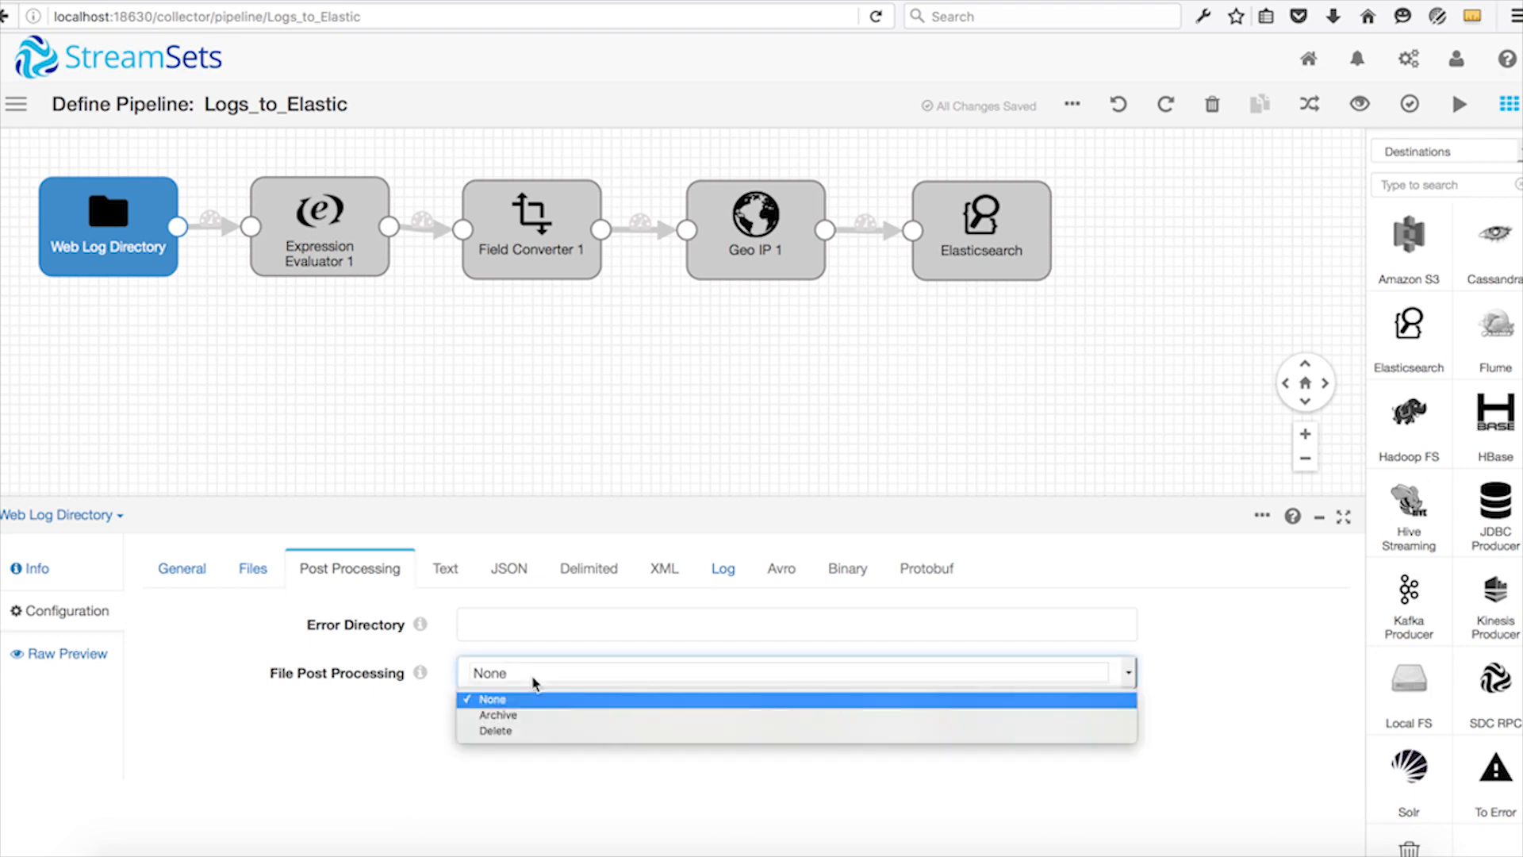
{"action": "left_click", "coordinate": [534, 682]}
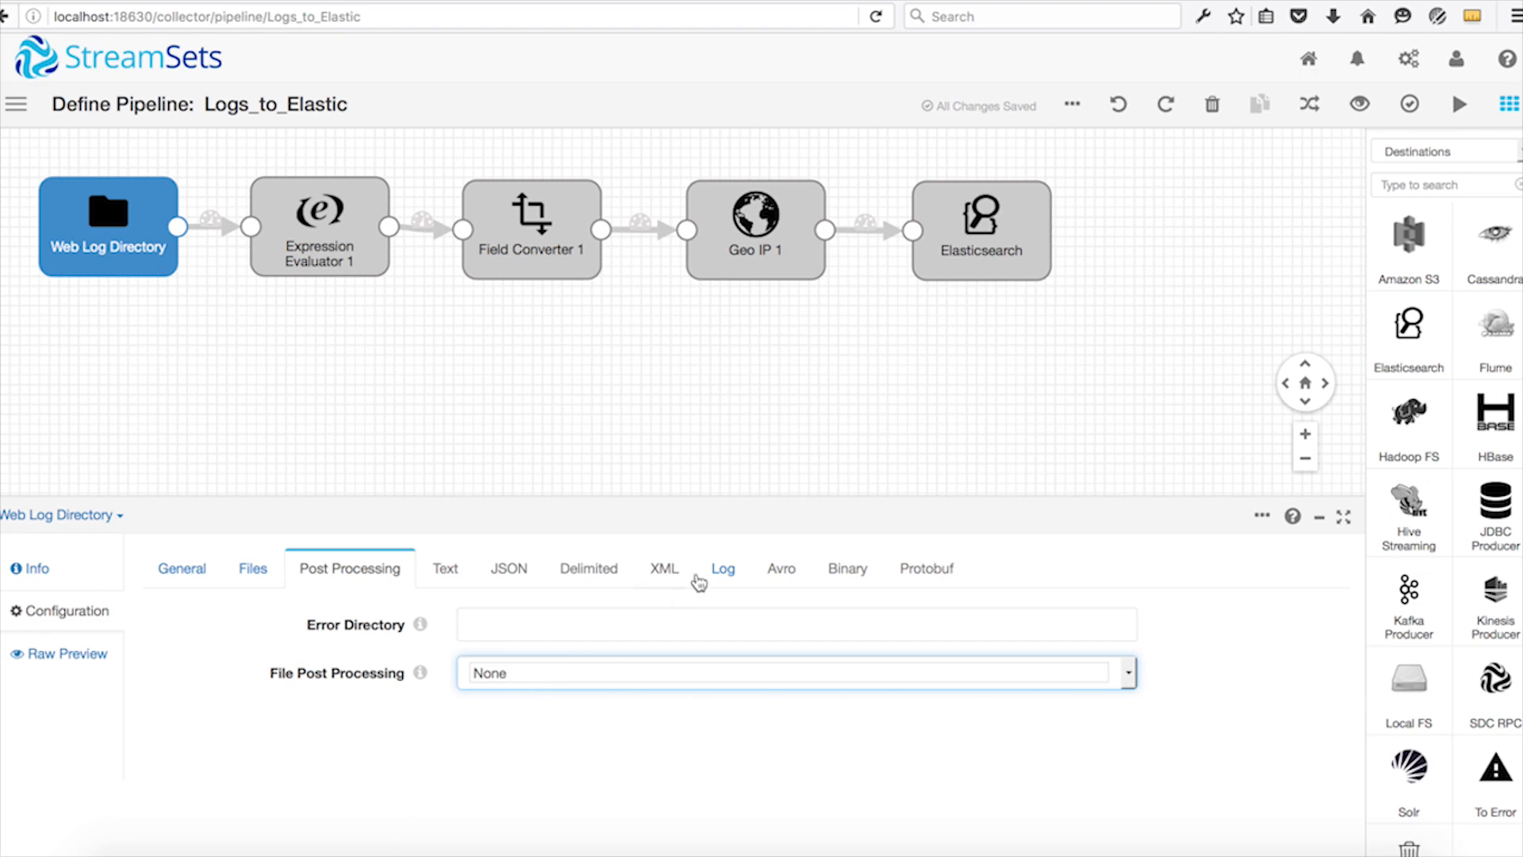
{"action": "left_click", "coordinate": [724, 571]}
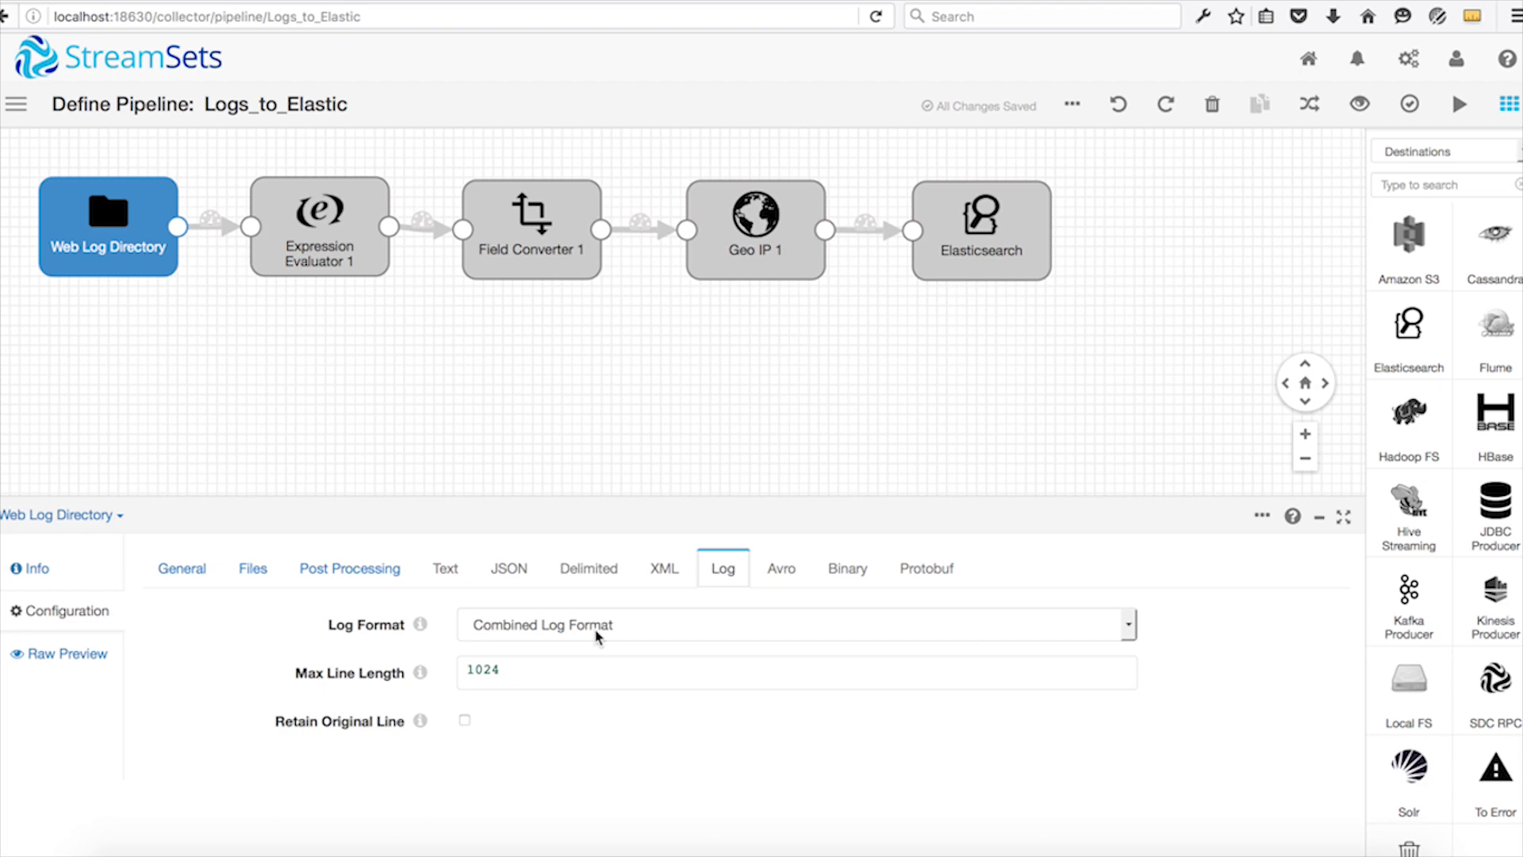
Examine the output field and field expression configured in the Expression Evaluator 1 stage.
{"action": "left_click", "coordinate": [345, 254]}
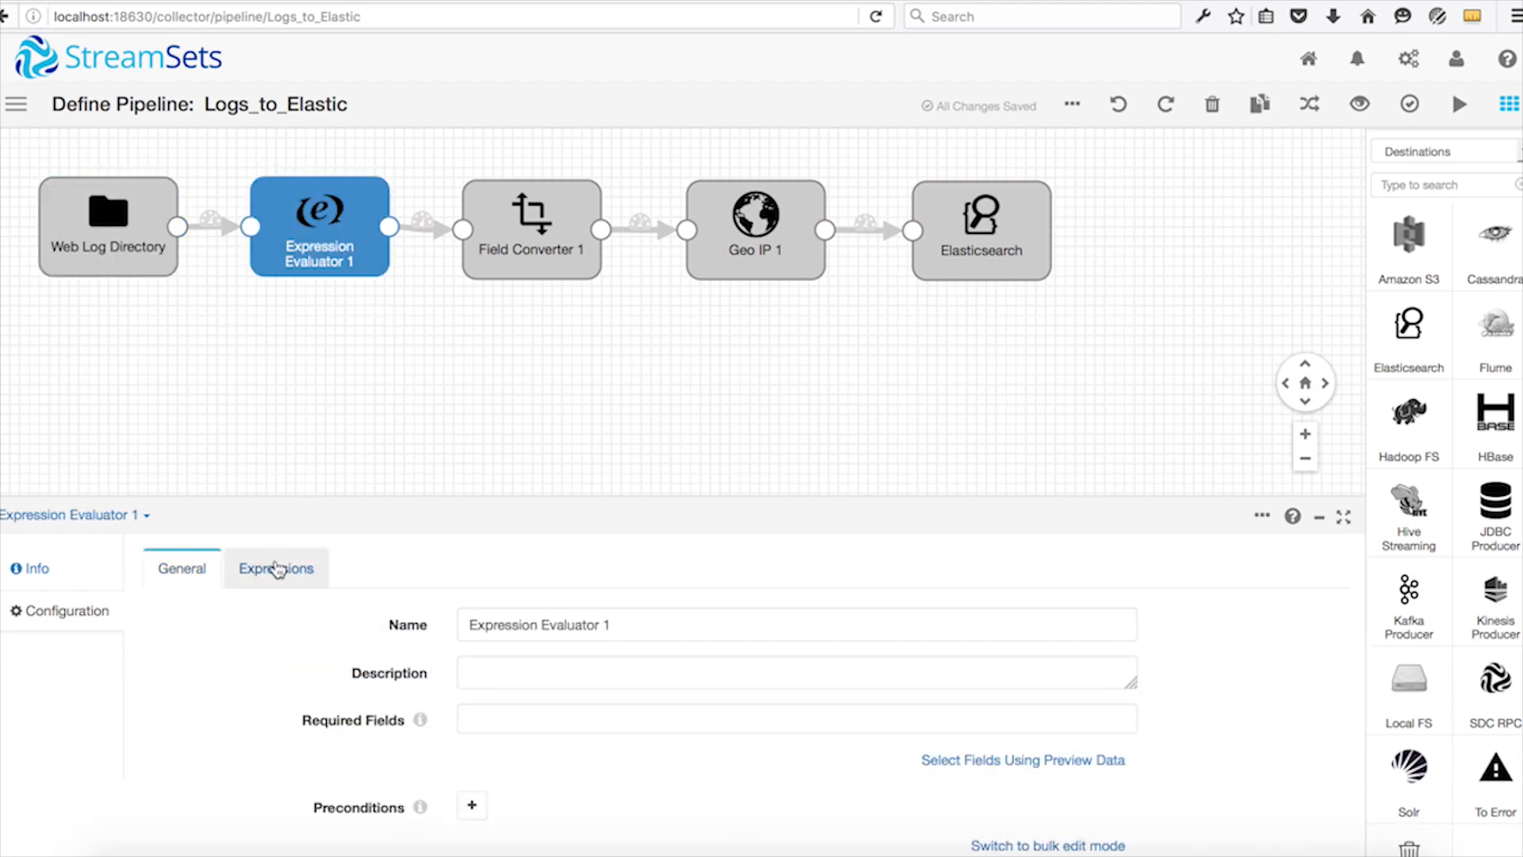
{"action": "left_click", "coordinate": [277, 568]}
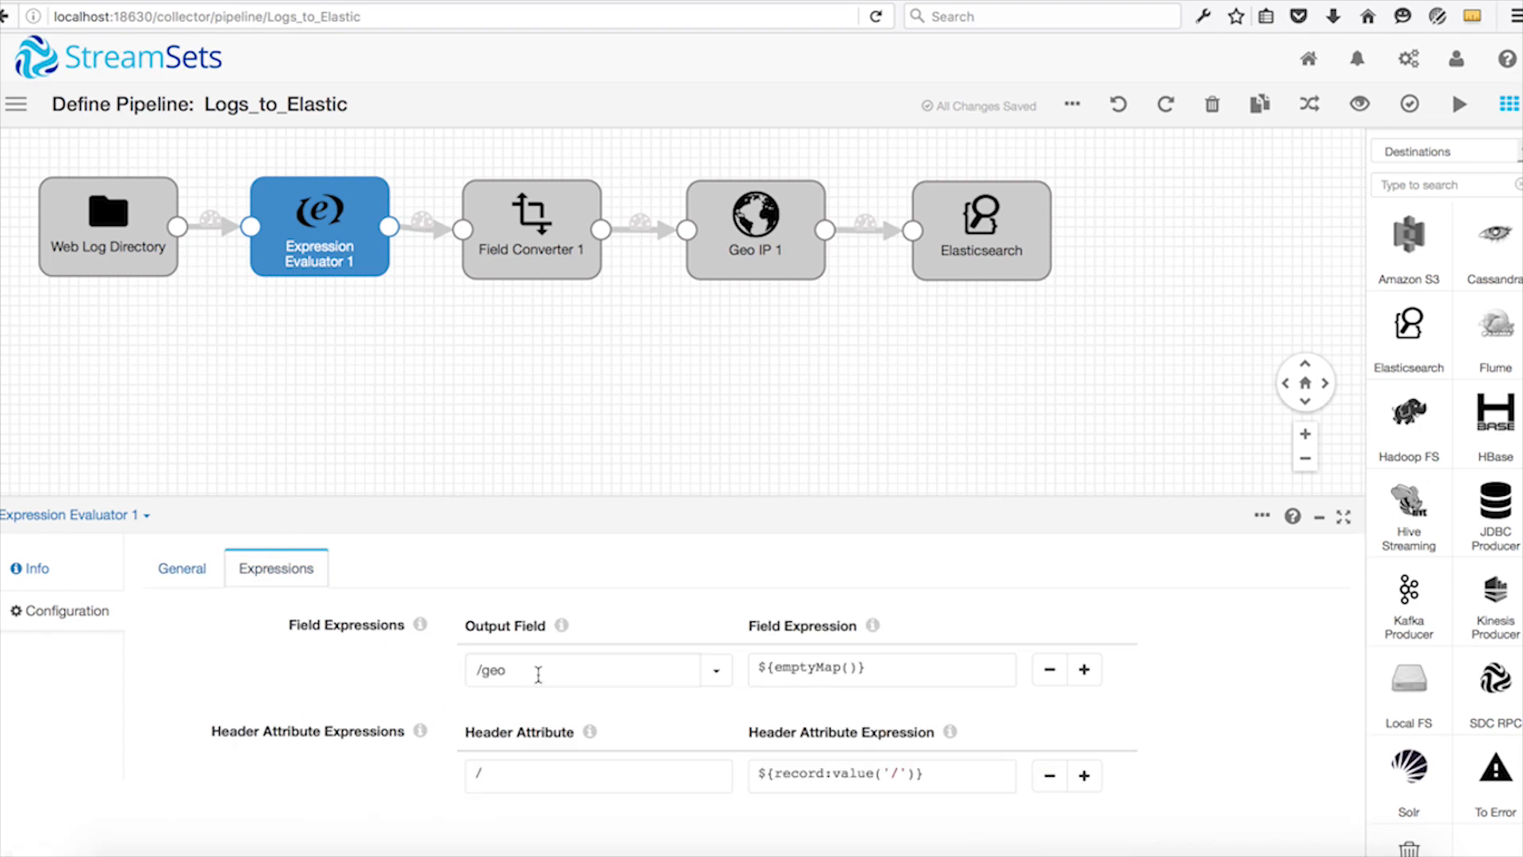
{"action": "double_click", "coordinate": [538, 672]}
{"action": "left_click", "coordinate": [870, 671]}
Review the Field Converter 1 conversions for the bytes, response and timestamp fields, including target types and date format.
{"action": "left_click", "coordinate": [533, 253]}
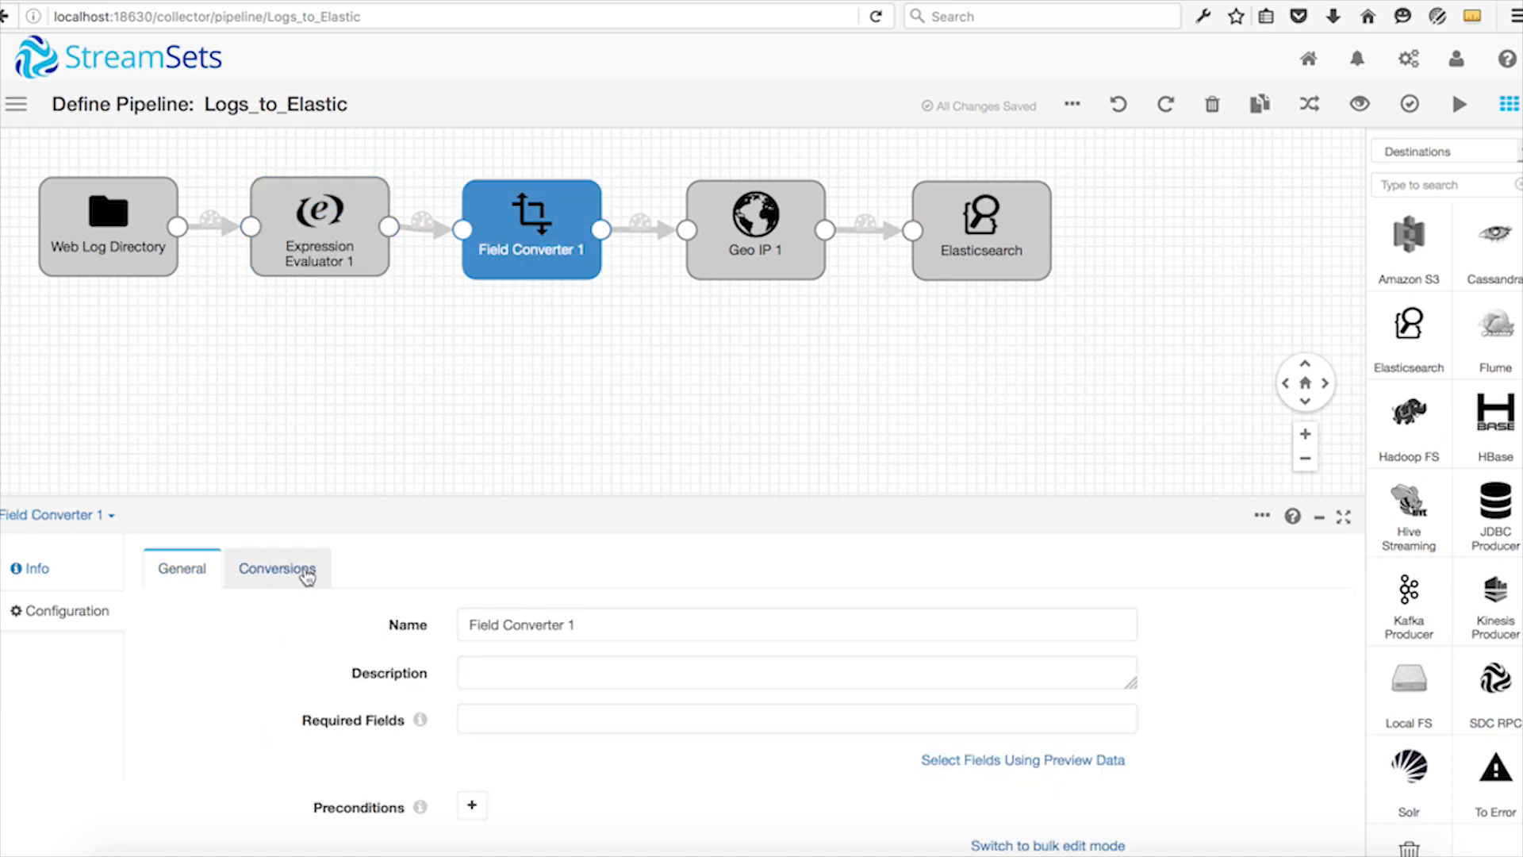
{"action": "left_click", "coordinate": [299, 571]}
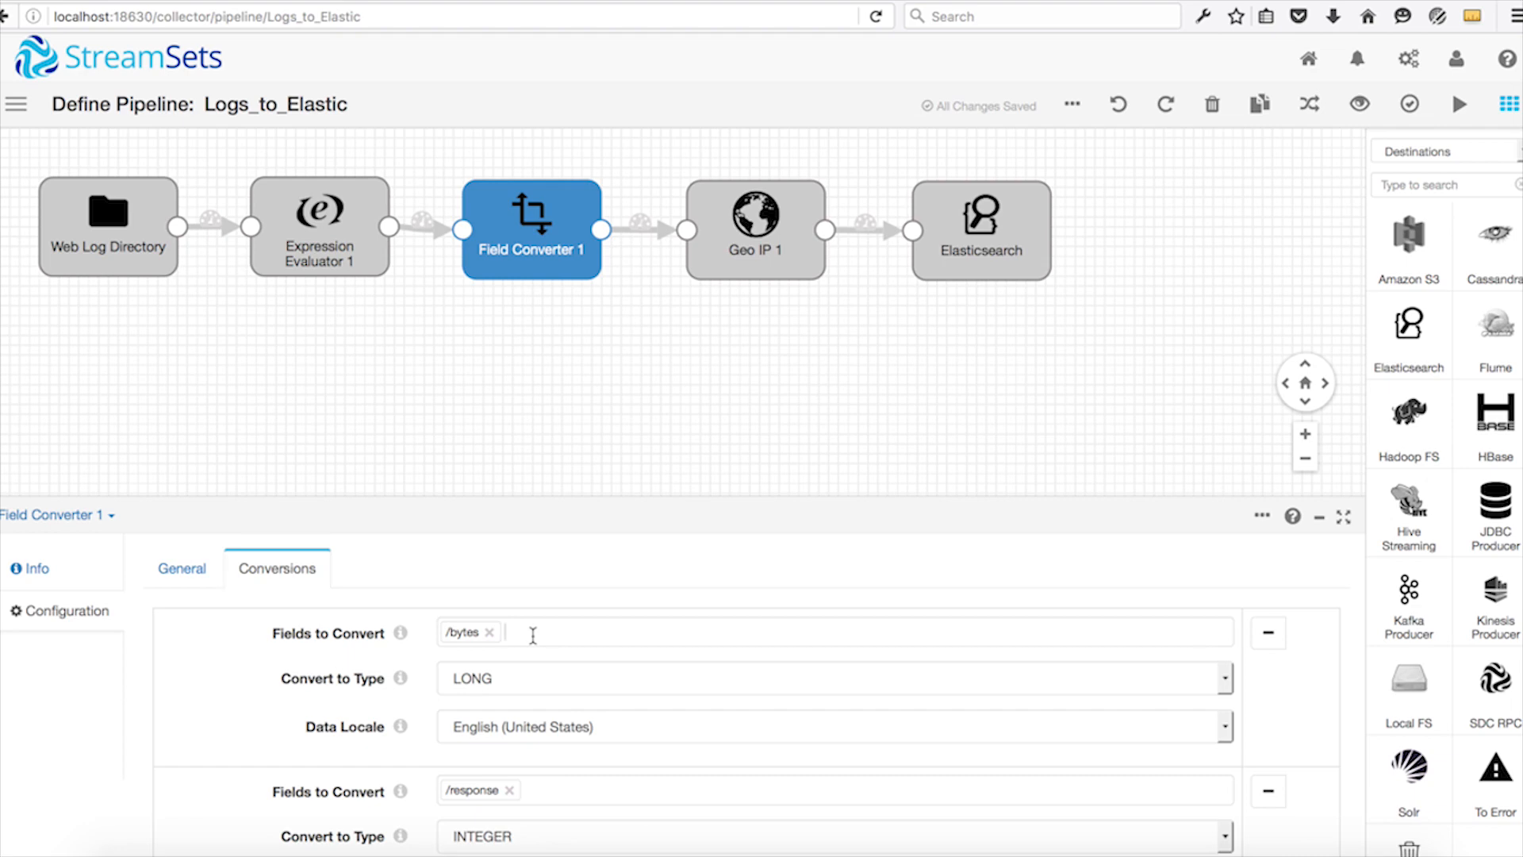
{"action": "left_click", "coordinate": [531, 634]}
{"action": "left_click", "coordinate": [228, 598]}
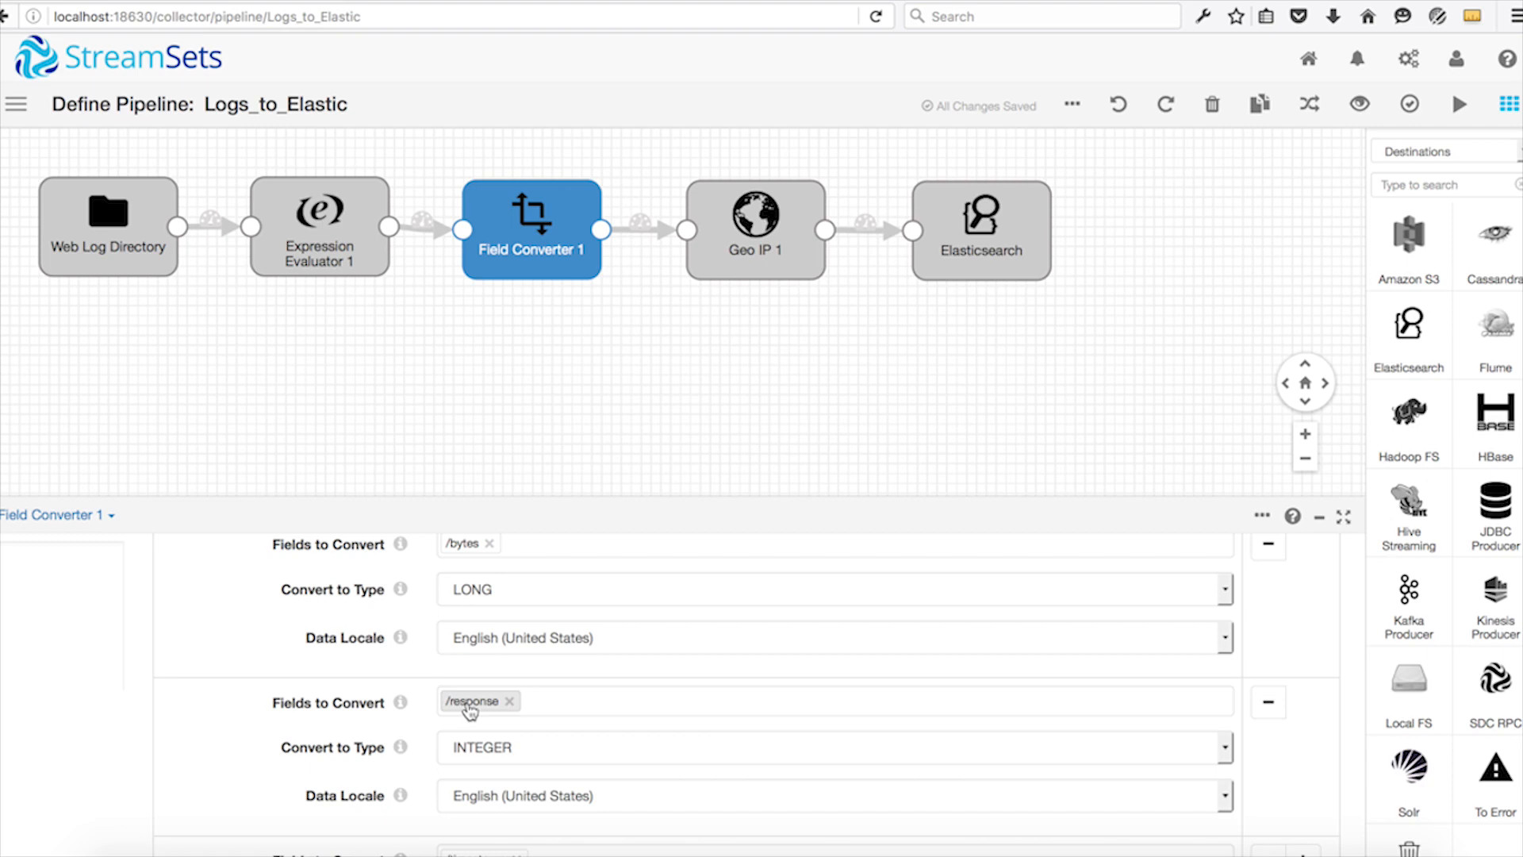
{"action": "scroll", "coordinate": [468, 710], "scroll_direction": "down", "scroll_amount": 5}
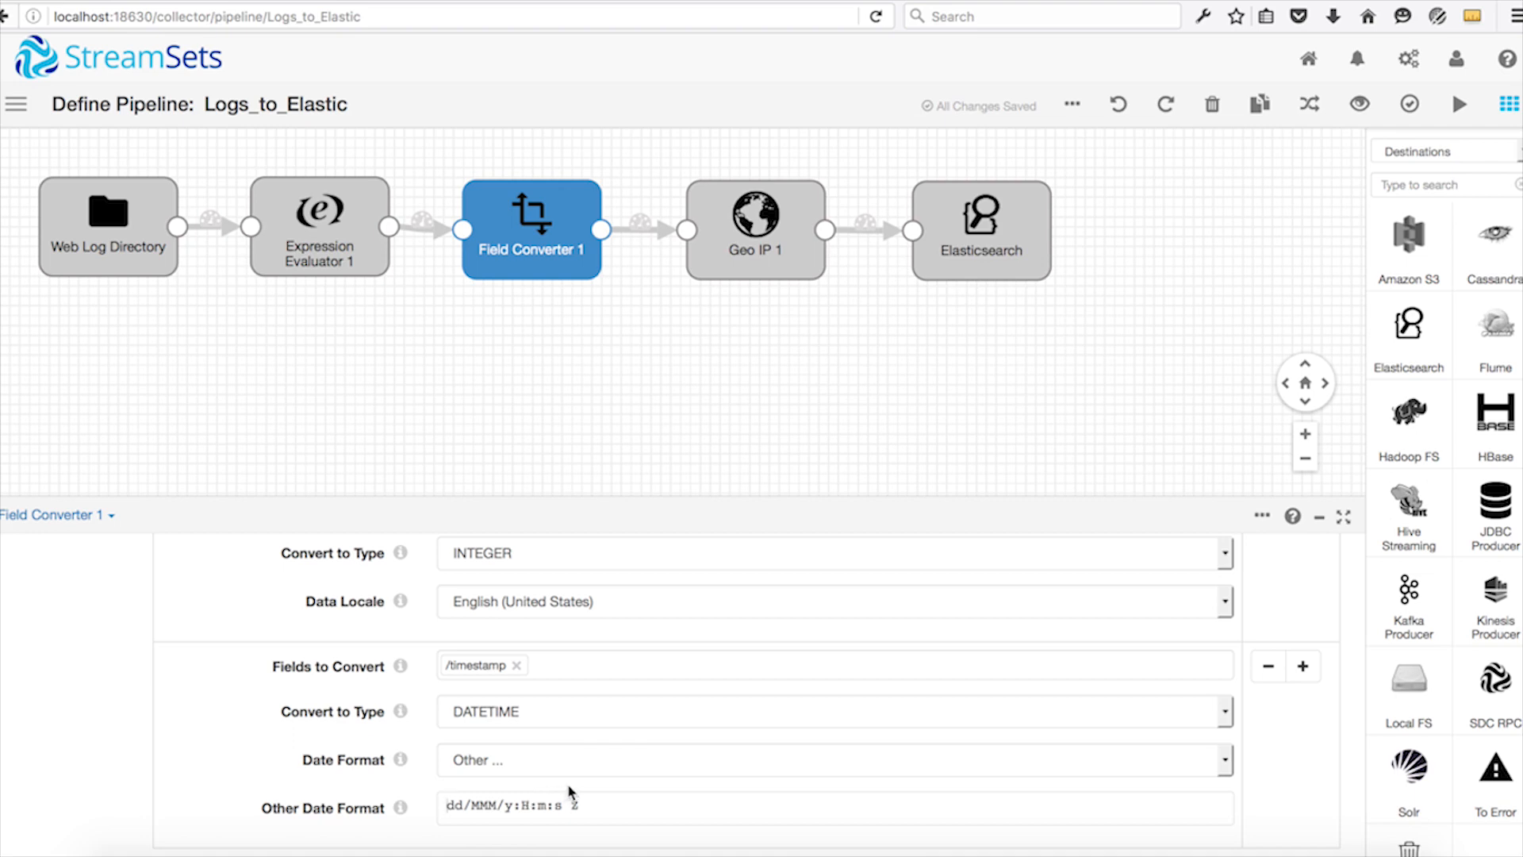
Examine the Geo IP 1 stage's GeoIP2 database file and its client IP mappings to the city, latitude and longitude output fields.
{"action": "left_click", "coordinate": [762, 260]}
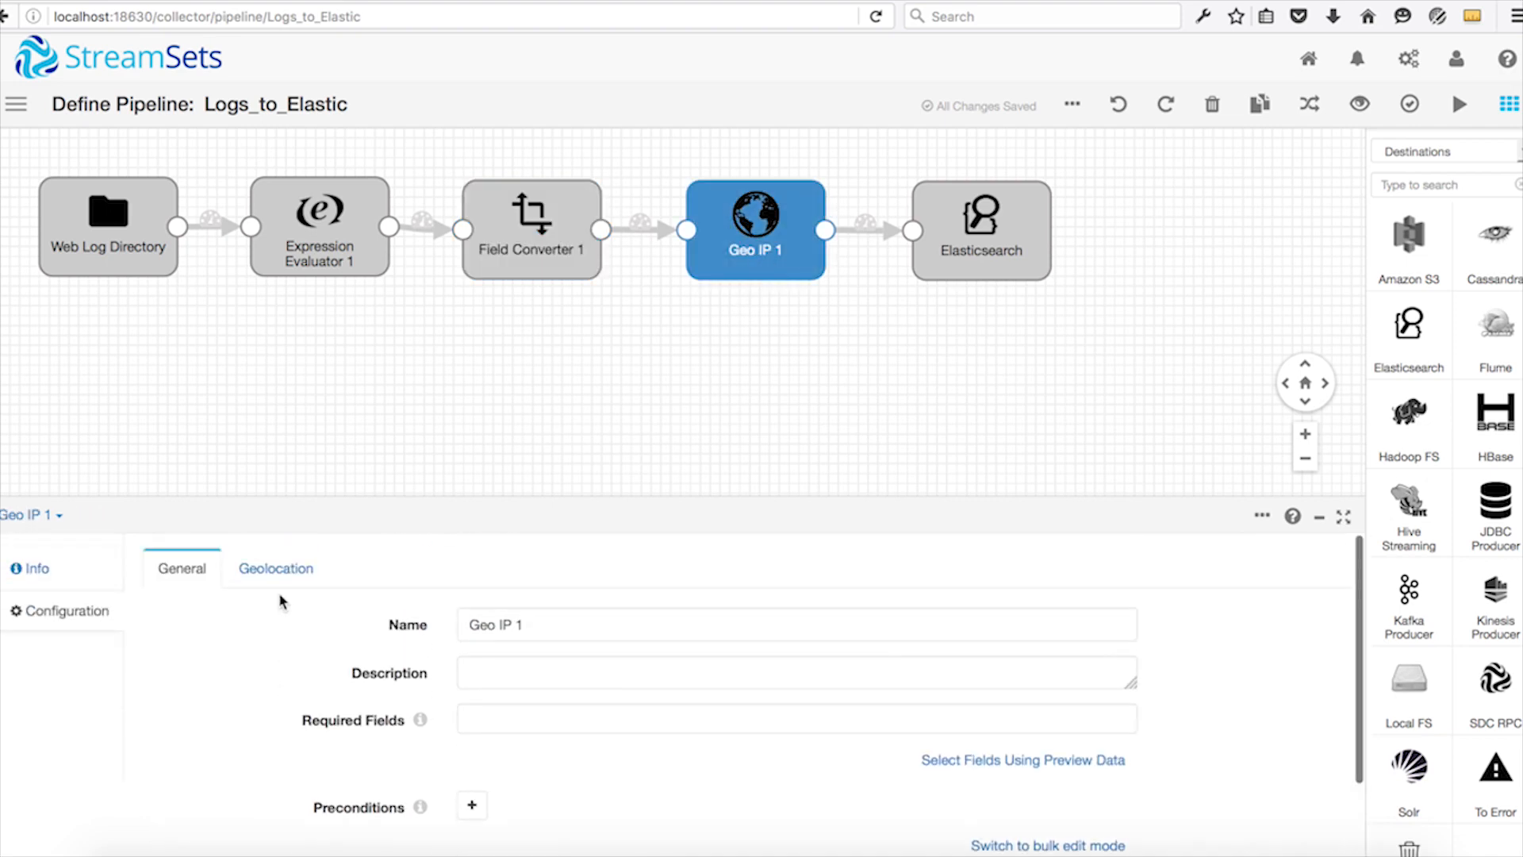
{"action": "left_click", "coordinate": [279, 575]}
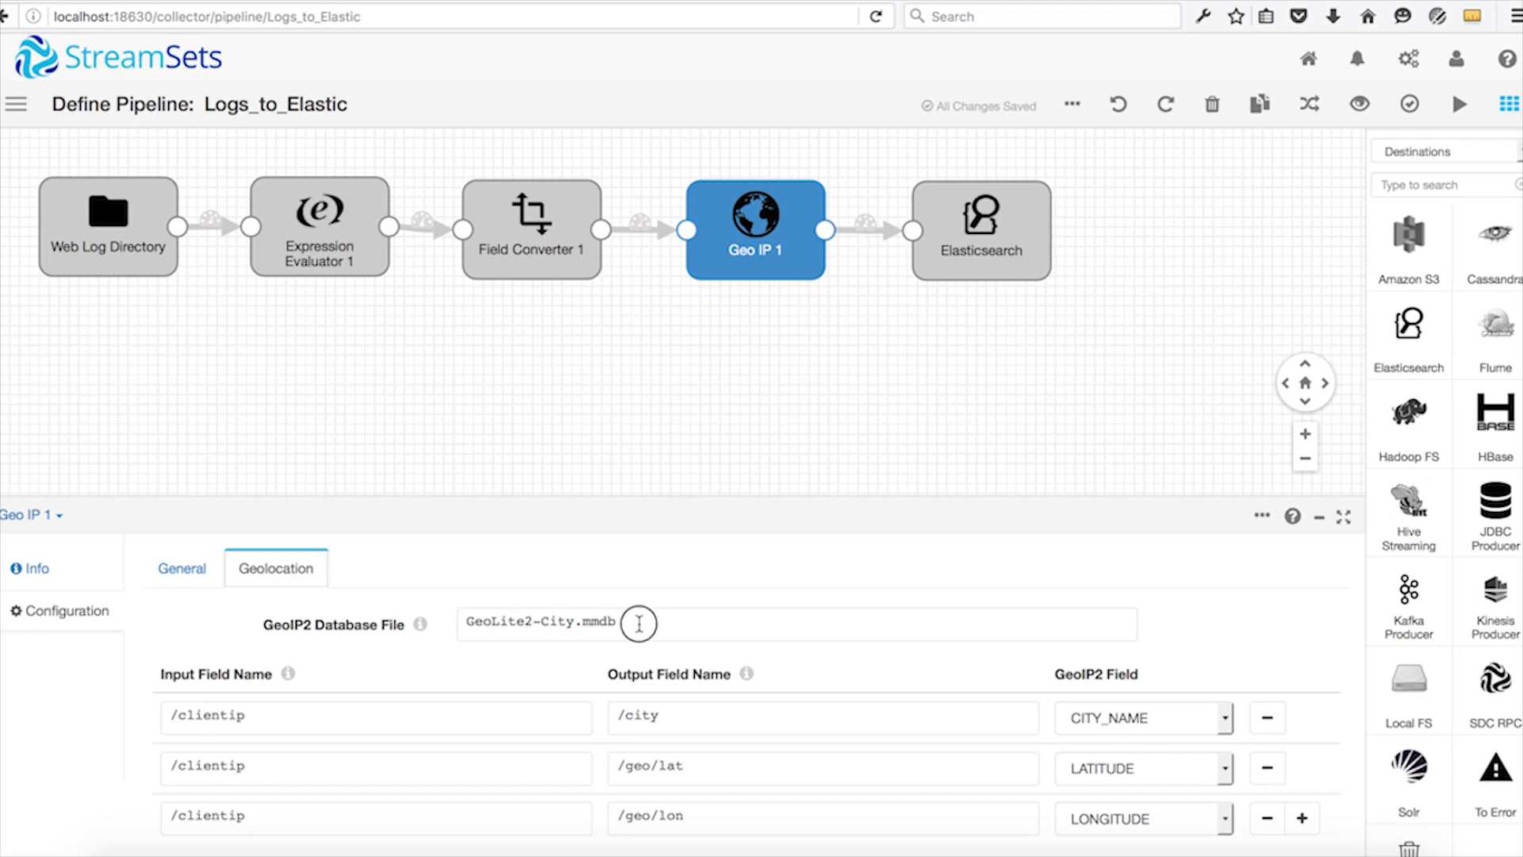
{"action": "left_click_drag", "start_coordinate": [640, 625], "coordinate": [447, 629]}
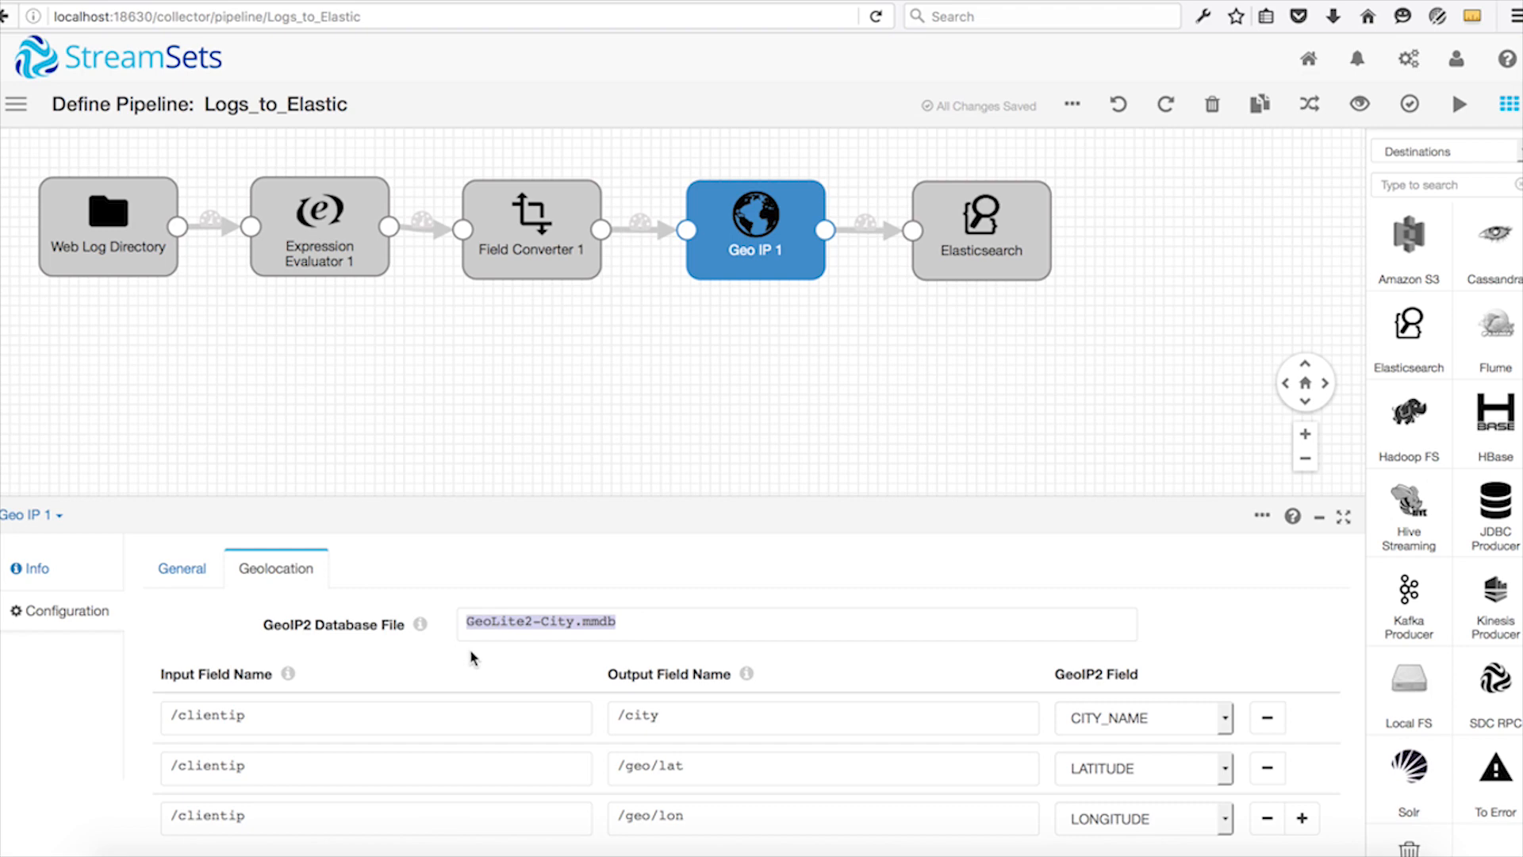
{"action": "left_click", "coordinate": [471, 653]}
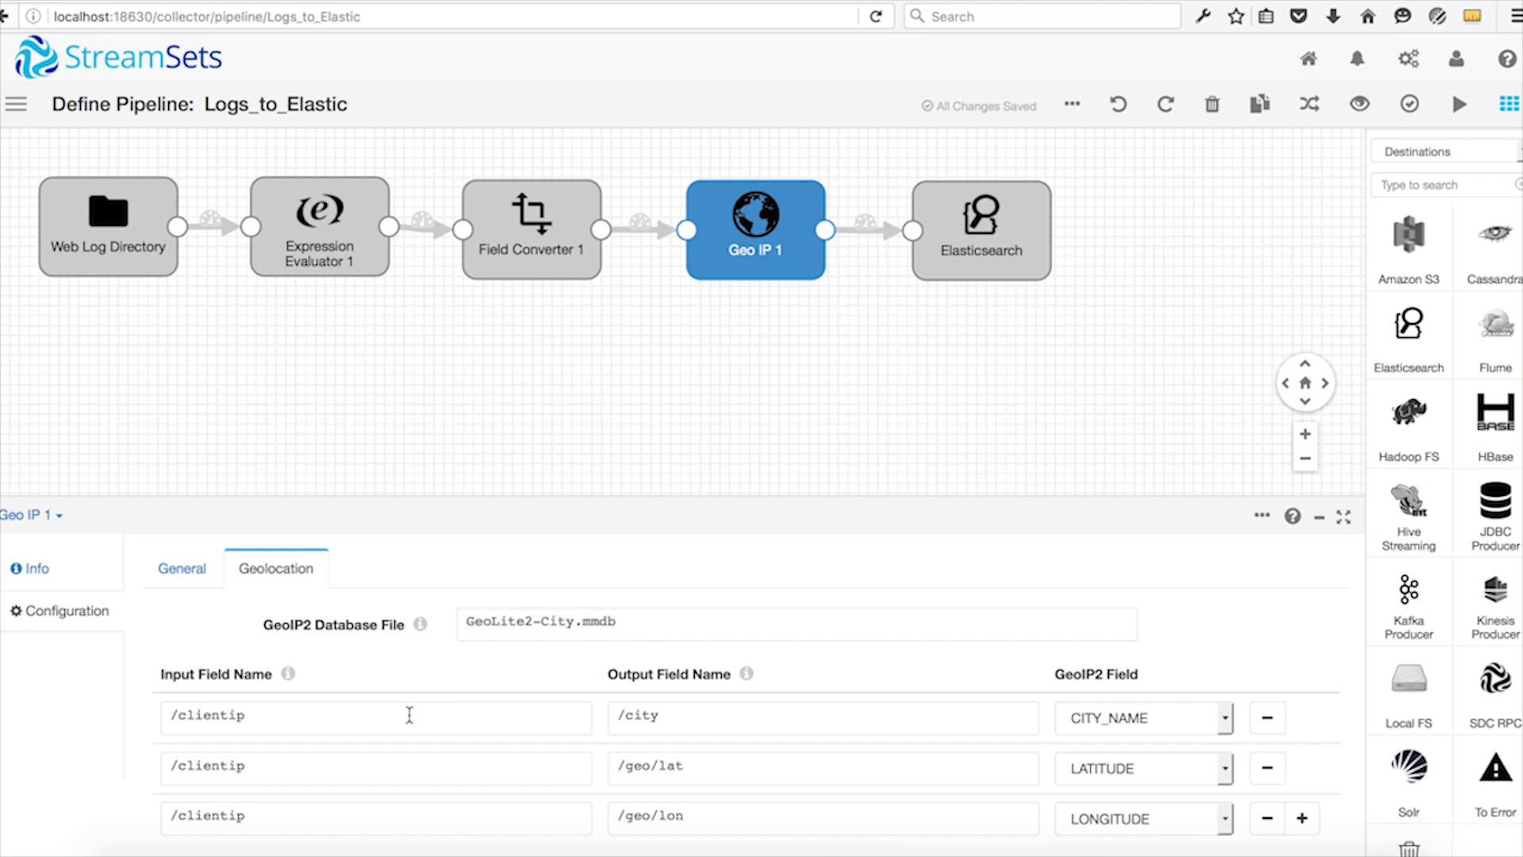
{"action": "left_click_drag", "start_coordinate": [309, 714], "coordinate": [167, 706]}
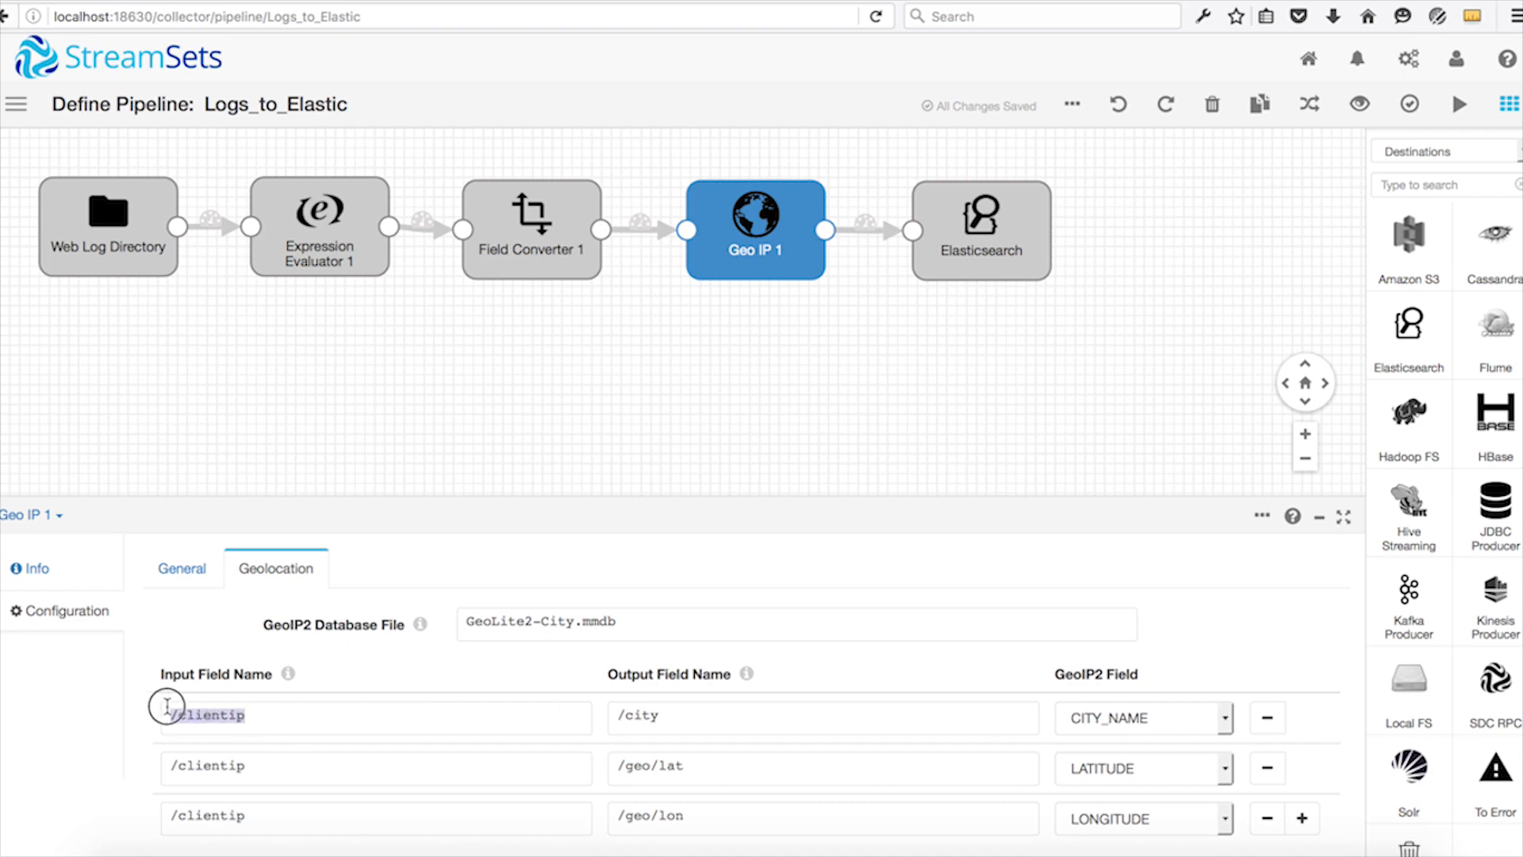
{"action": "left_click", "coordinate": [669, 716]}
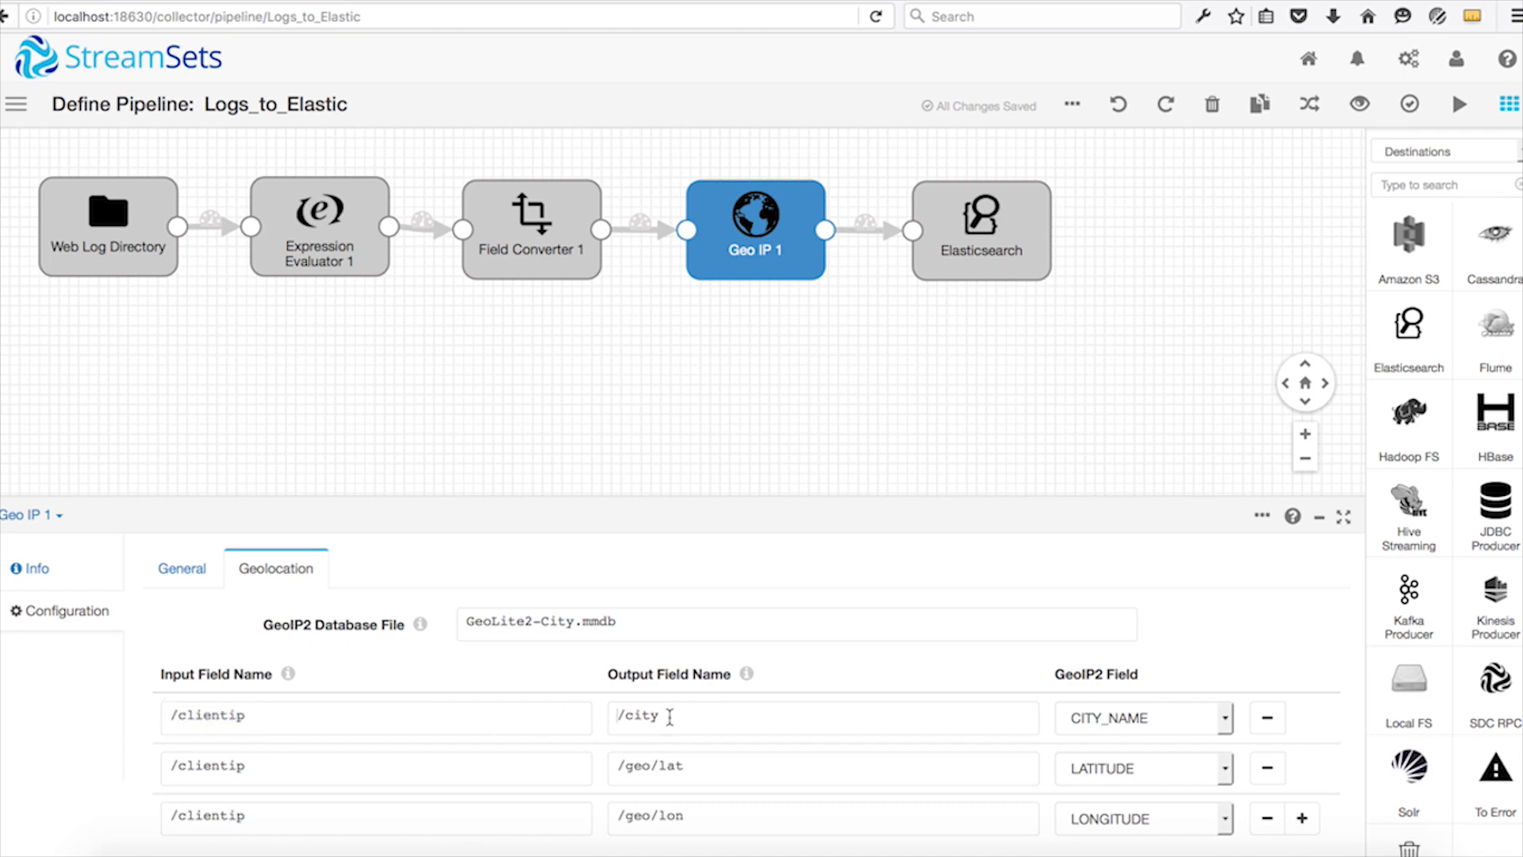
{"action": "left_click", "coordinate": [662, 771]}
{"action": "left_click", "coordinate": [649, 813]}
Review the Elasticsearch destination's cluster name, cluster URI and additional configuration.
{"action": "left_click", "coordinate": [971, 263]}
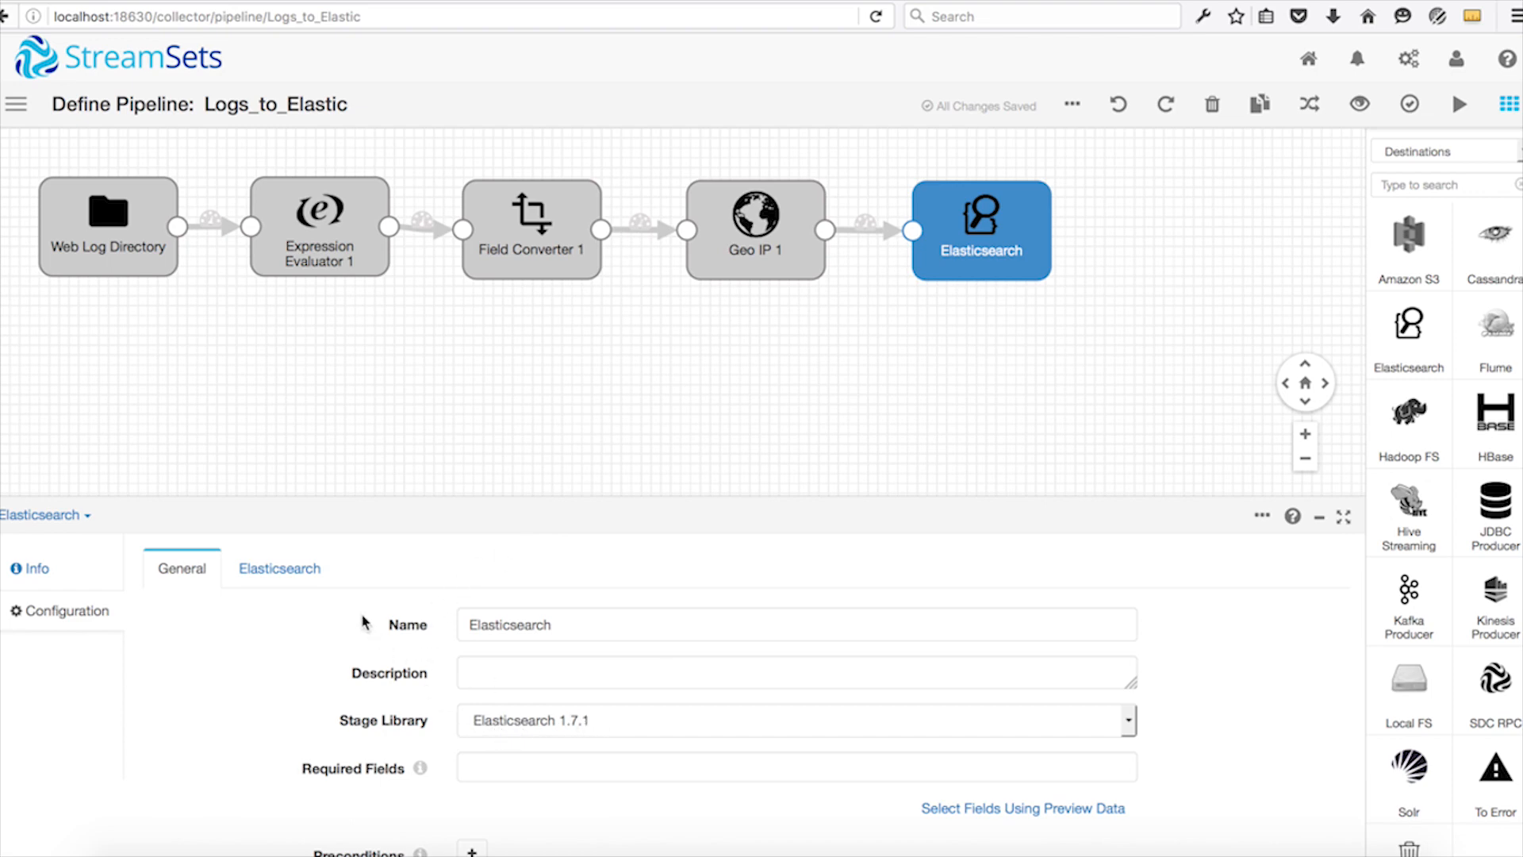
{"action": "left_click", "coordinate": [314, 579]}
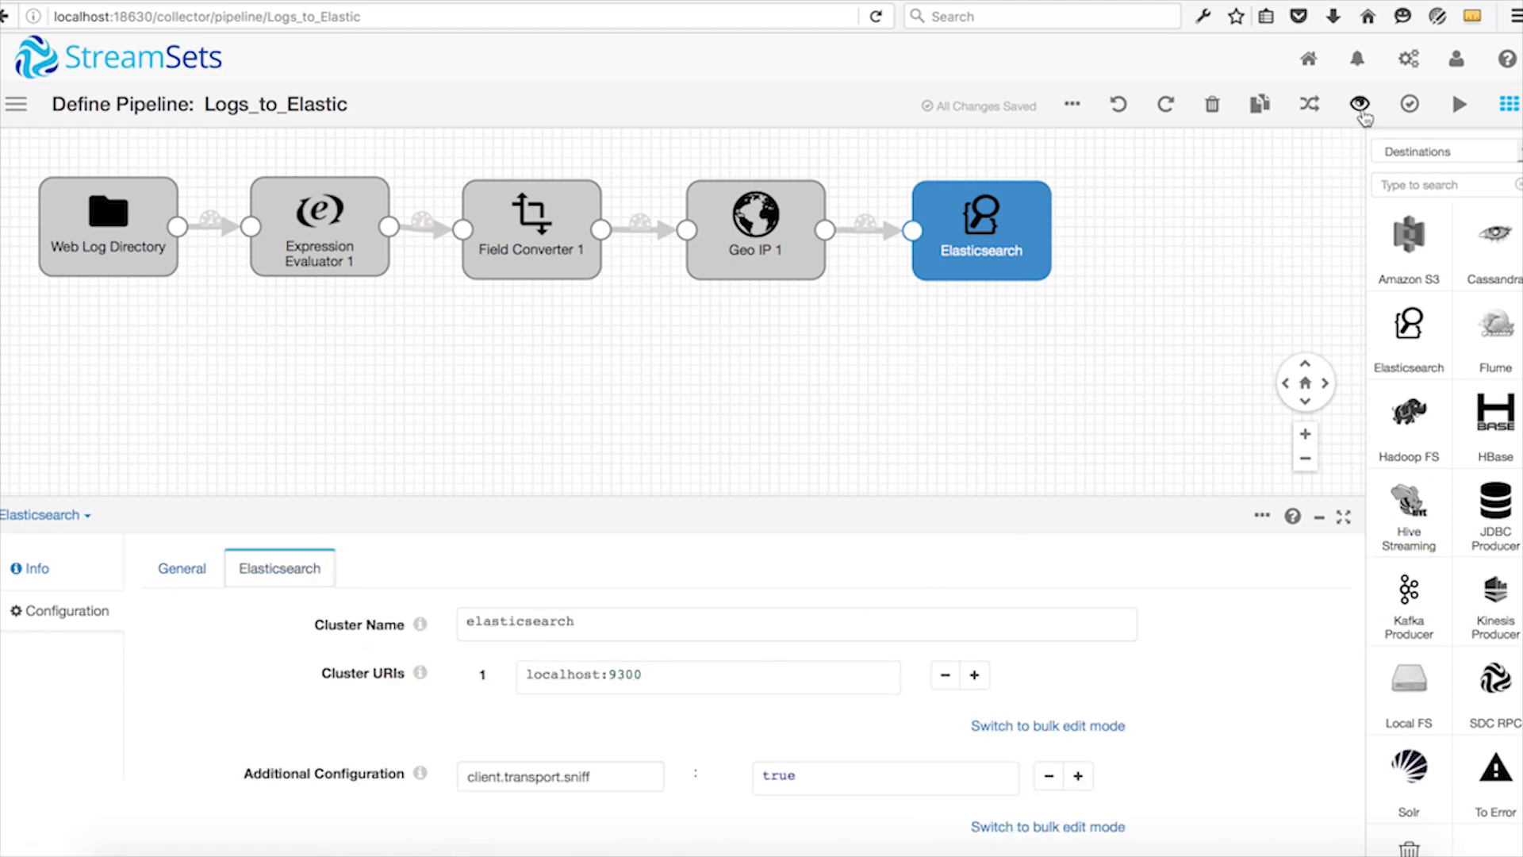
Run a pipeline preview with the configured source and inspect the fields of the Web Log Directory's first output record.
{"action": "left_click", "coordinate": [1360, 107]}
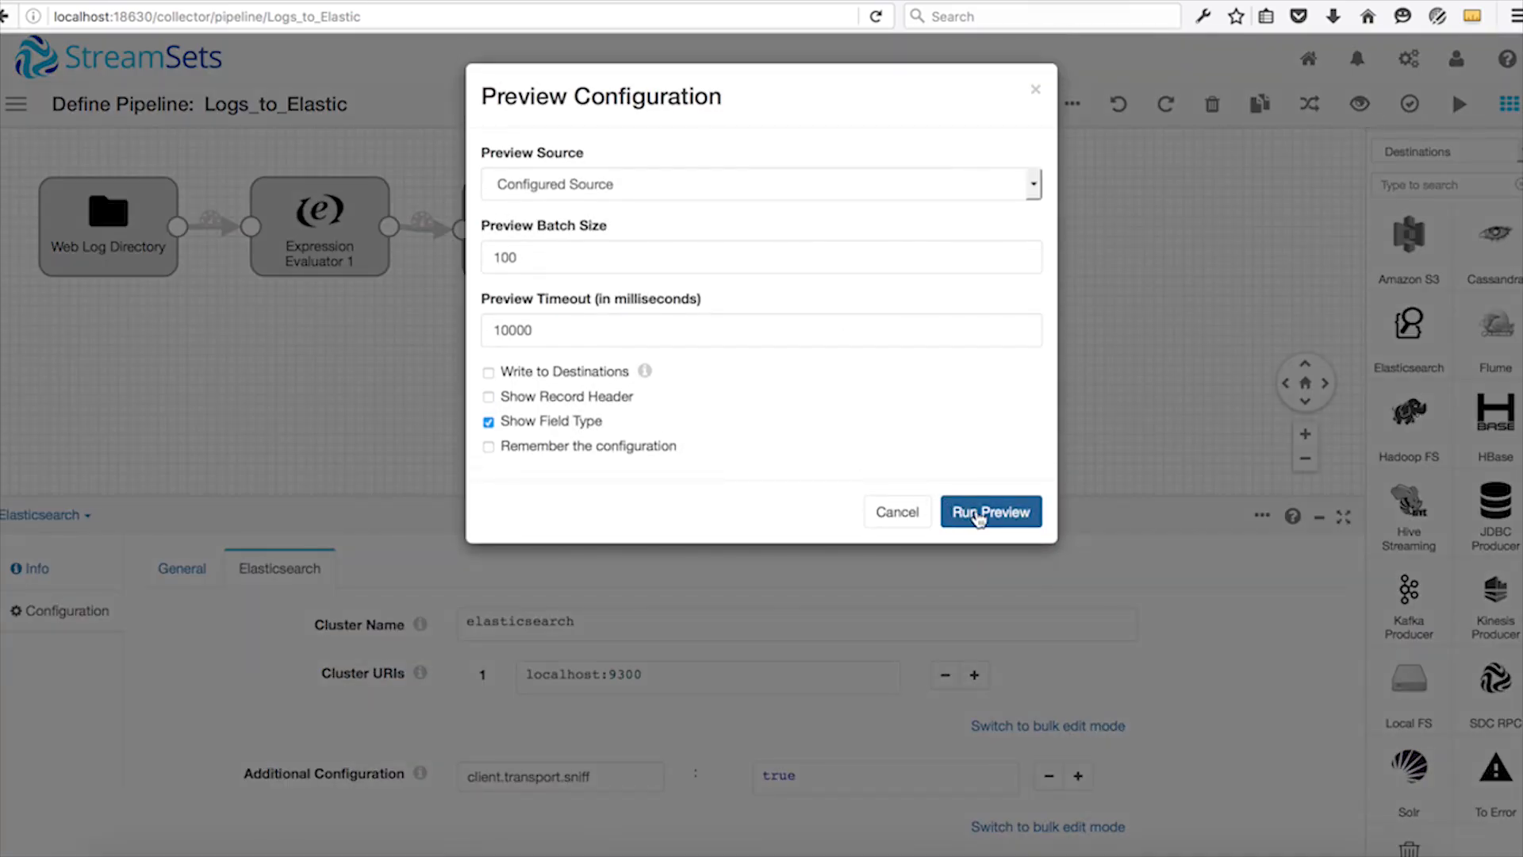
{"action": "left_click", "coordinate": [978, 513]}
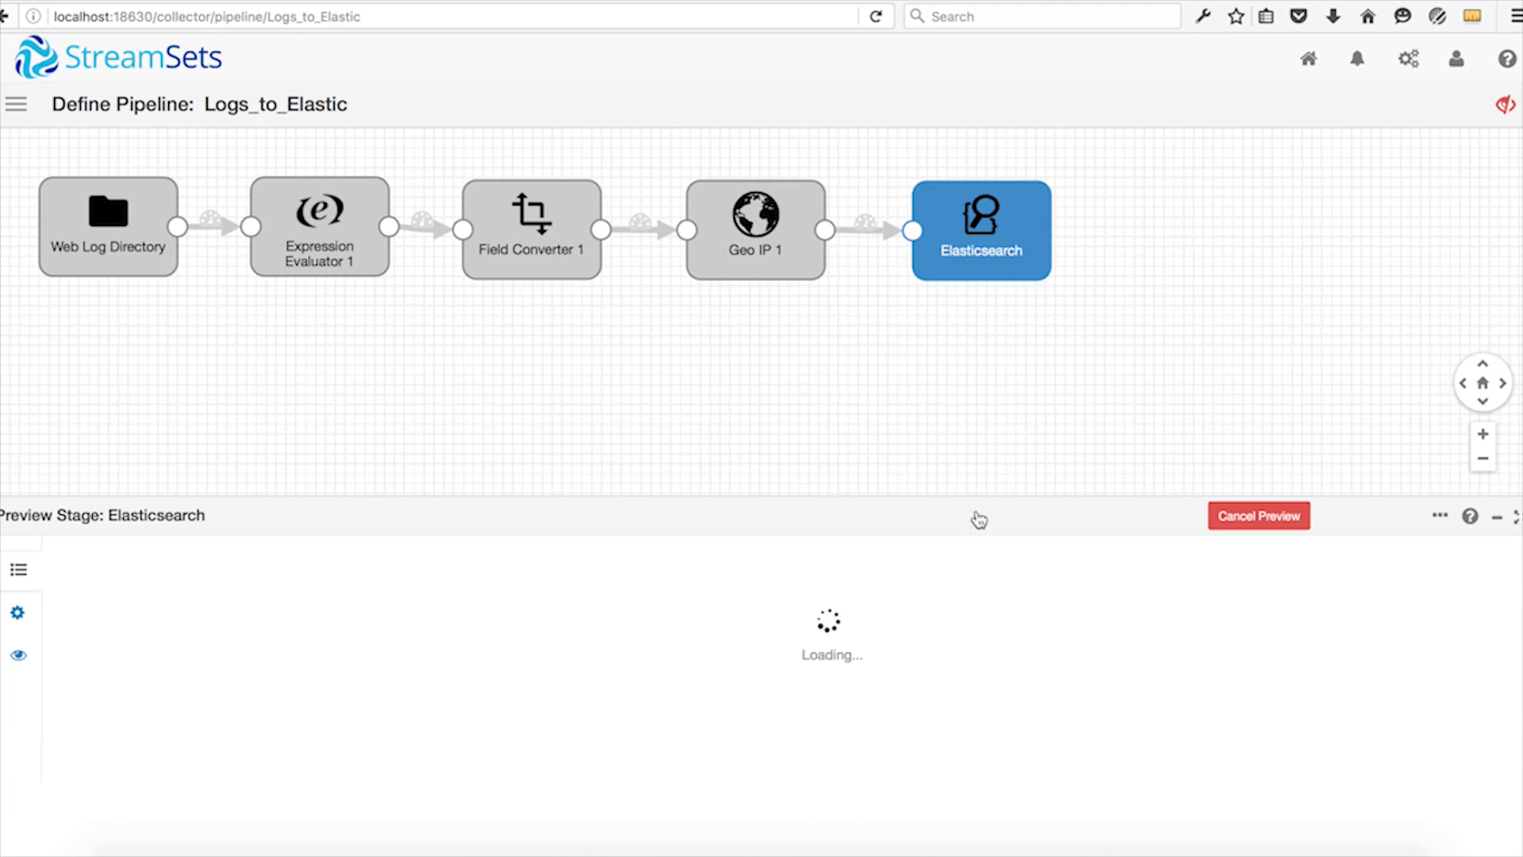
{"action": "left_click", "coordinate": [829, 617]}
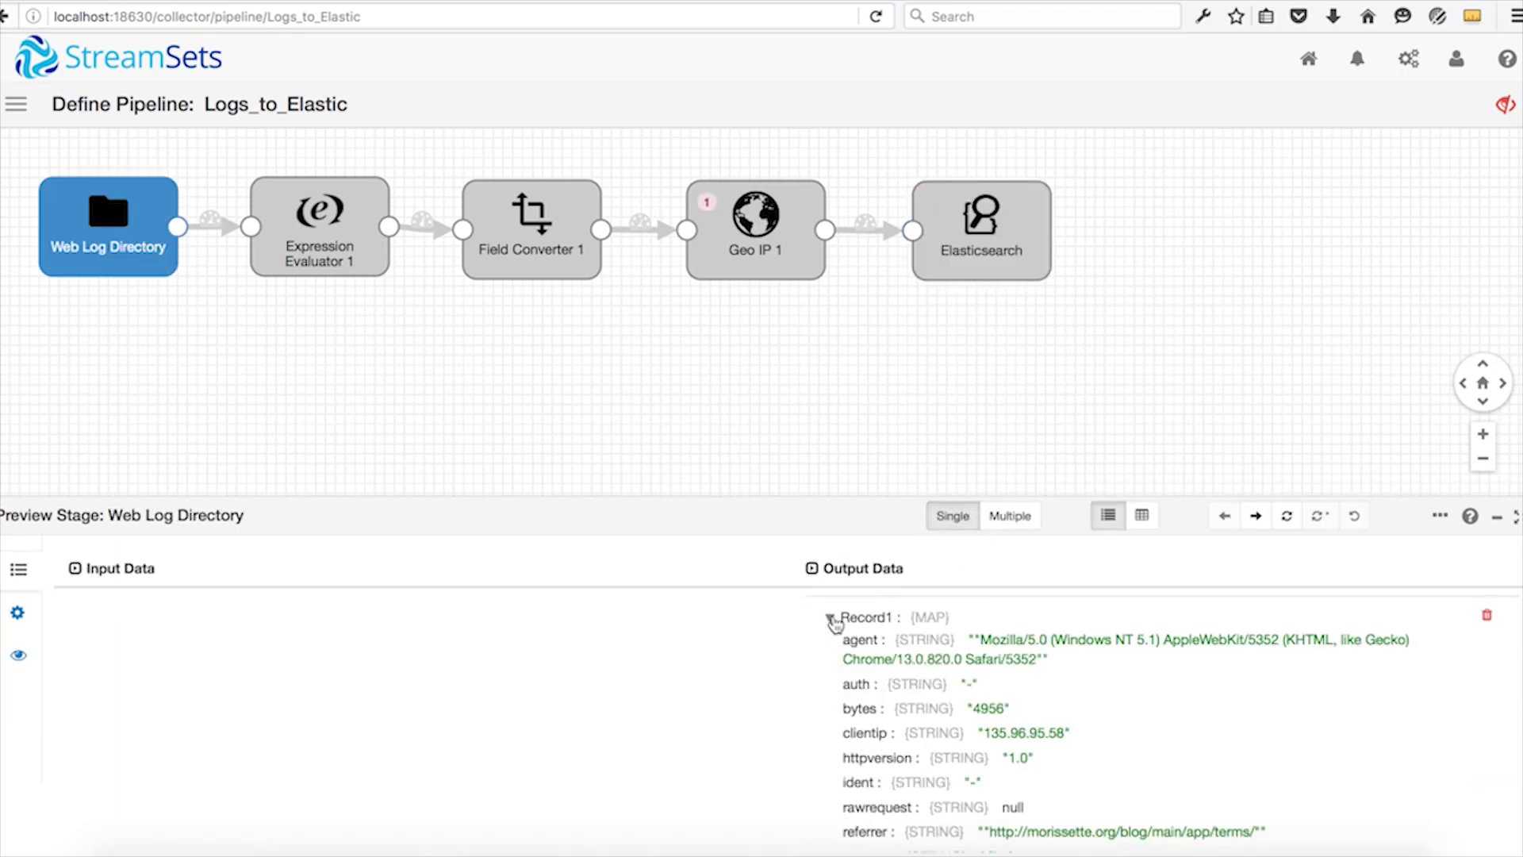
{"action": "scroll", "coordinate": [879, 704], "scroll_direction": "down", "scroll_amount": 3}
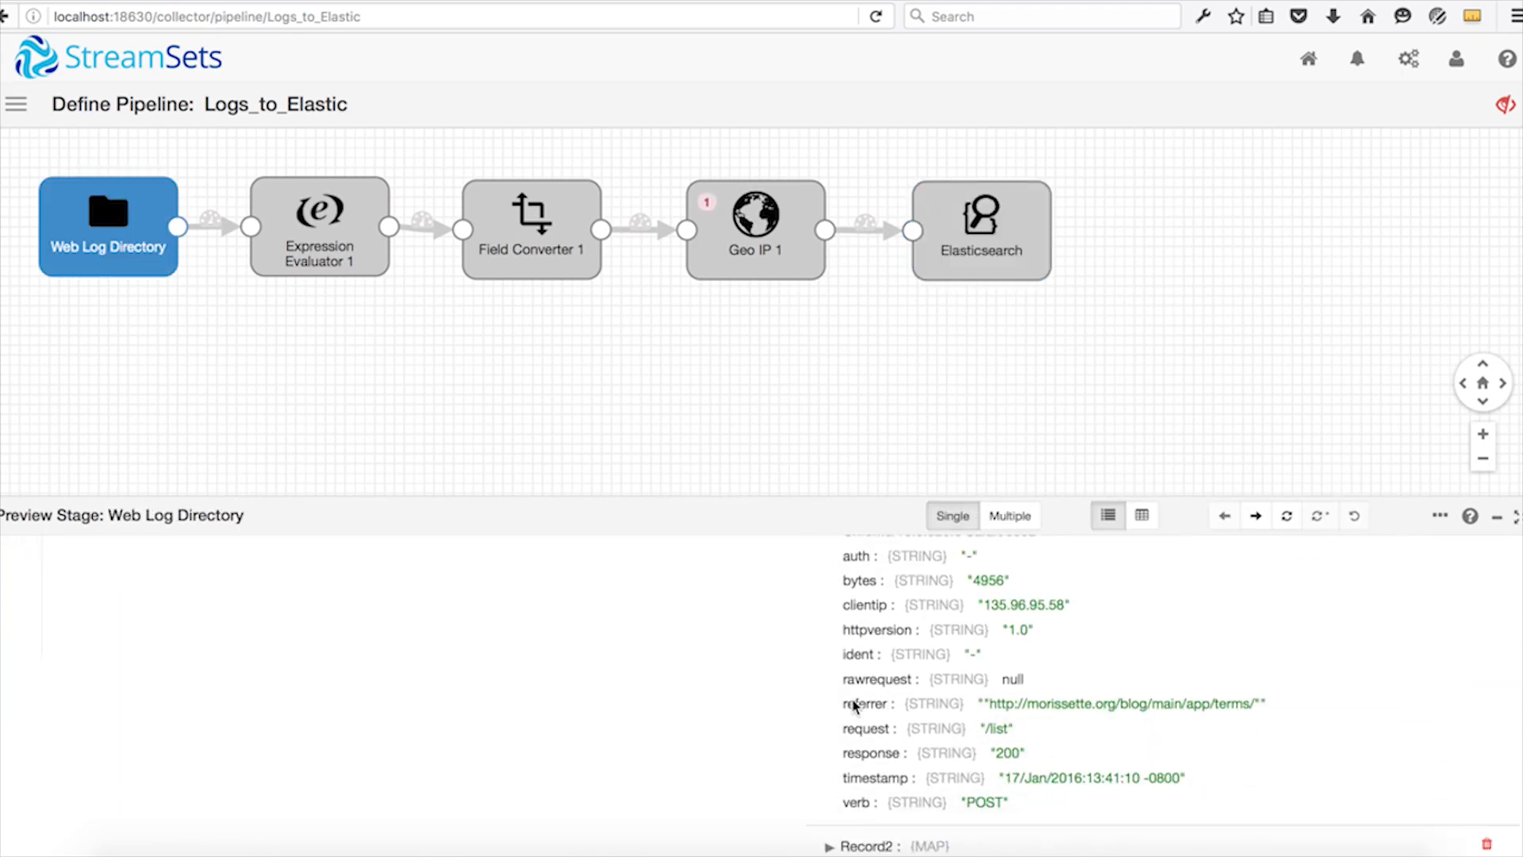
Compare the Expression Evaluator 1 stage's input and output data in the preview for the first and second records.
{"action": "left_click", "coordinate": [327, 255]}
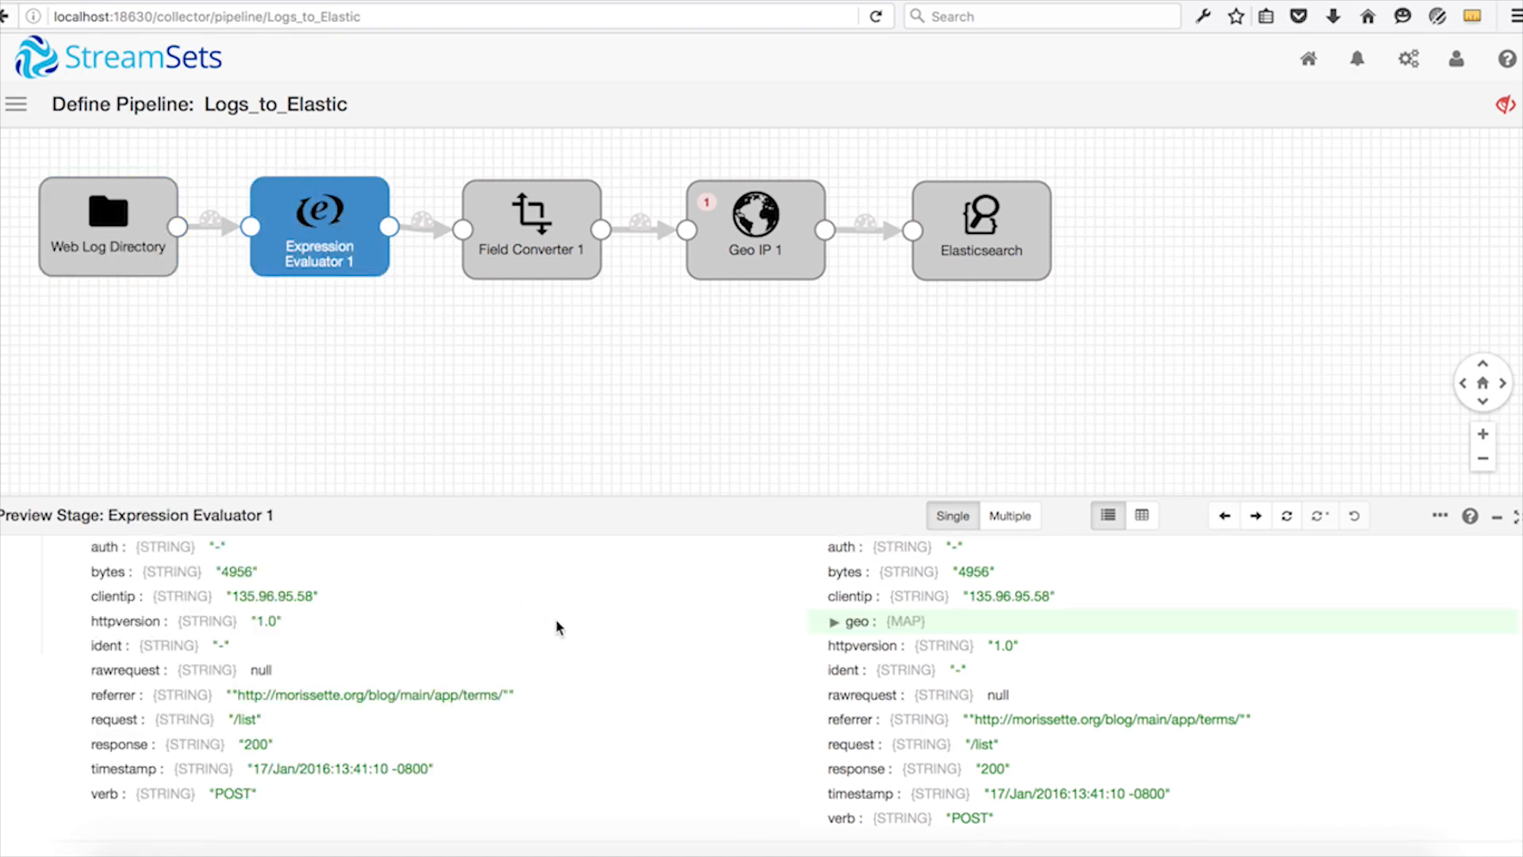
{"action": "scroll", "coordinate": [558, 627], "scroll_direction": "up", "scroll_amount": 3}
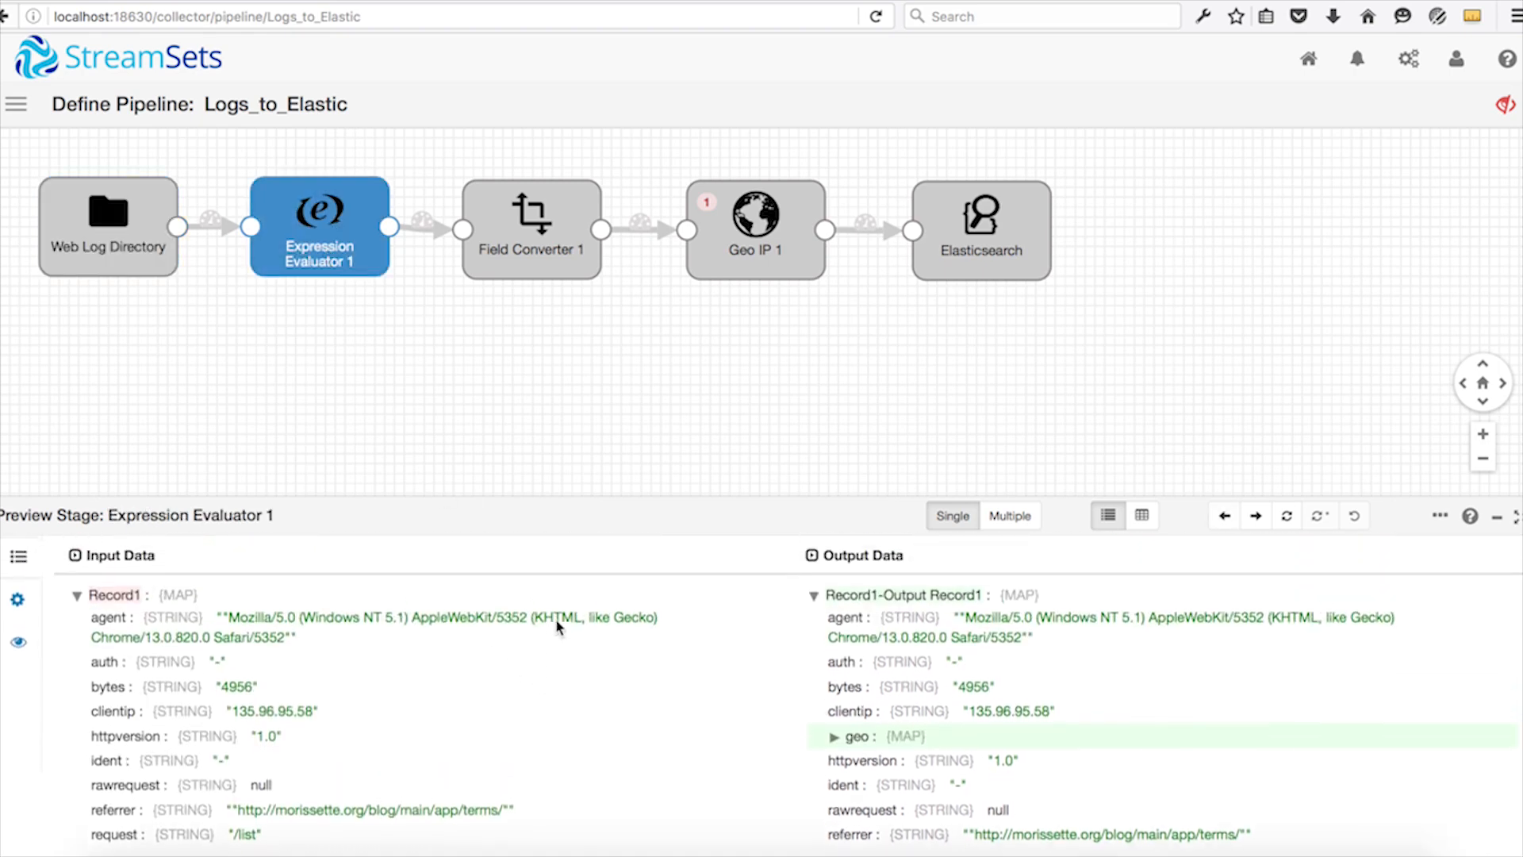
{"action": "scroll", "coordinate": [557, 627], "scroll_direction": "down", "scroll_amount": 4}
{"action": "scroll", "coordinate": [557, 627], "scroll_direction": "down", "scroll_amount": 5}
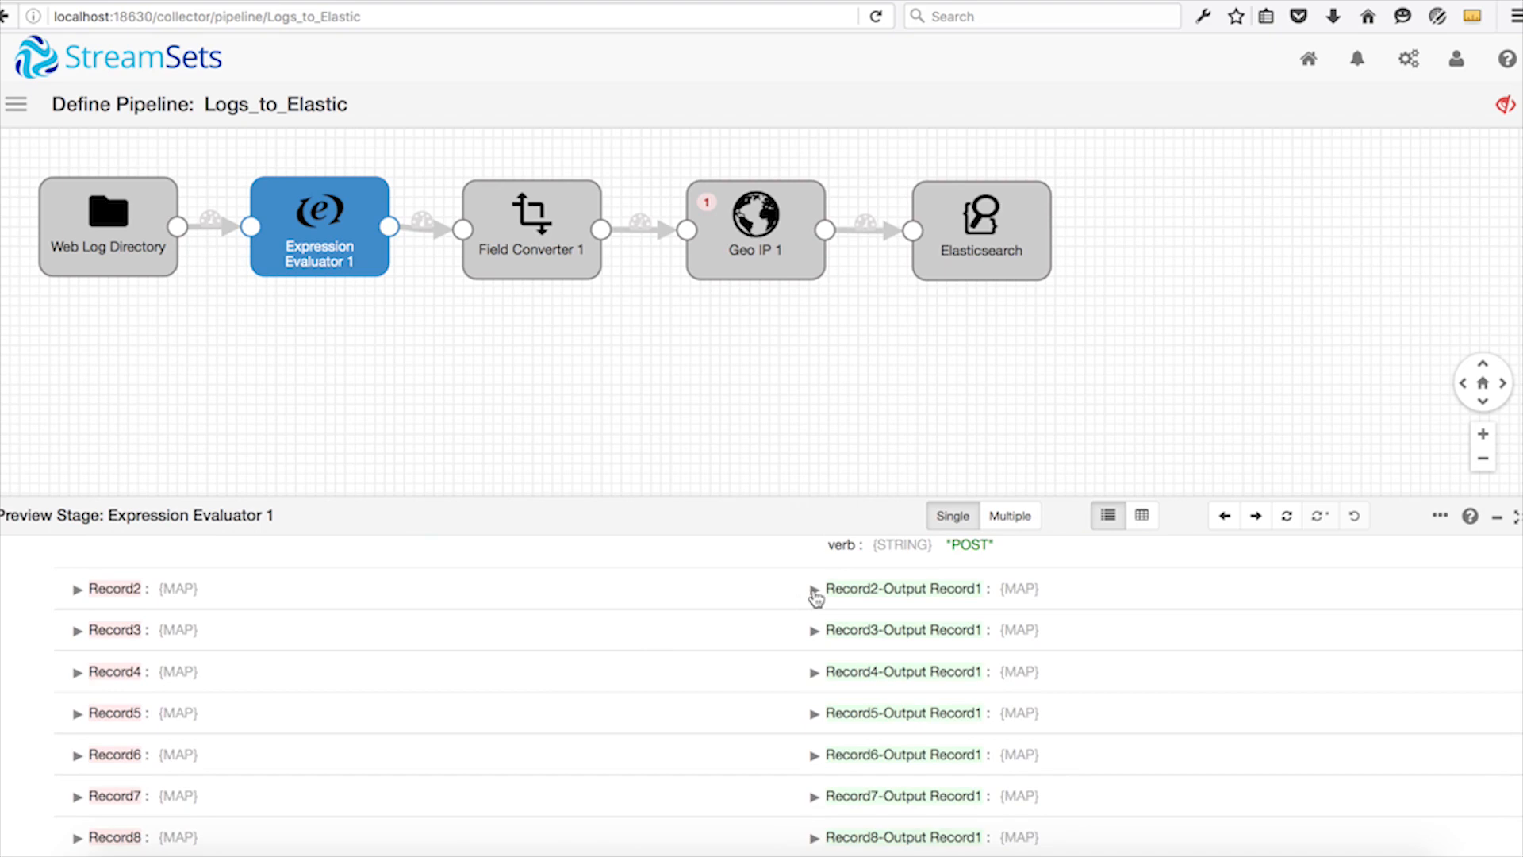
{"action": "left_click", "coordinate": [814, 590]}
{"action": "scroll", "coordinate": [818, 599], "scroll_direction": "down", "scroll_amount": 4}
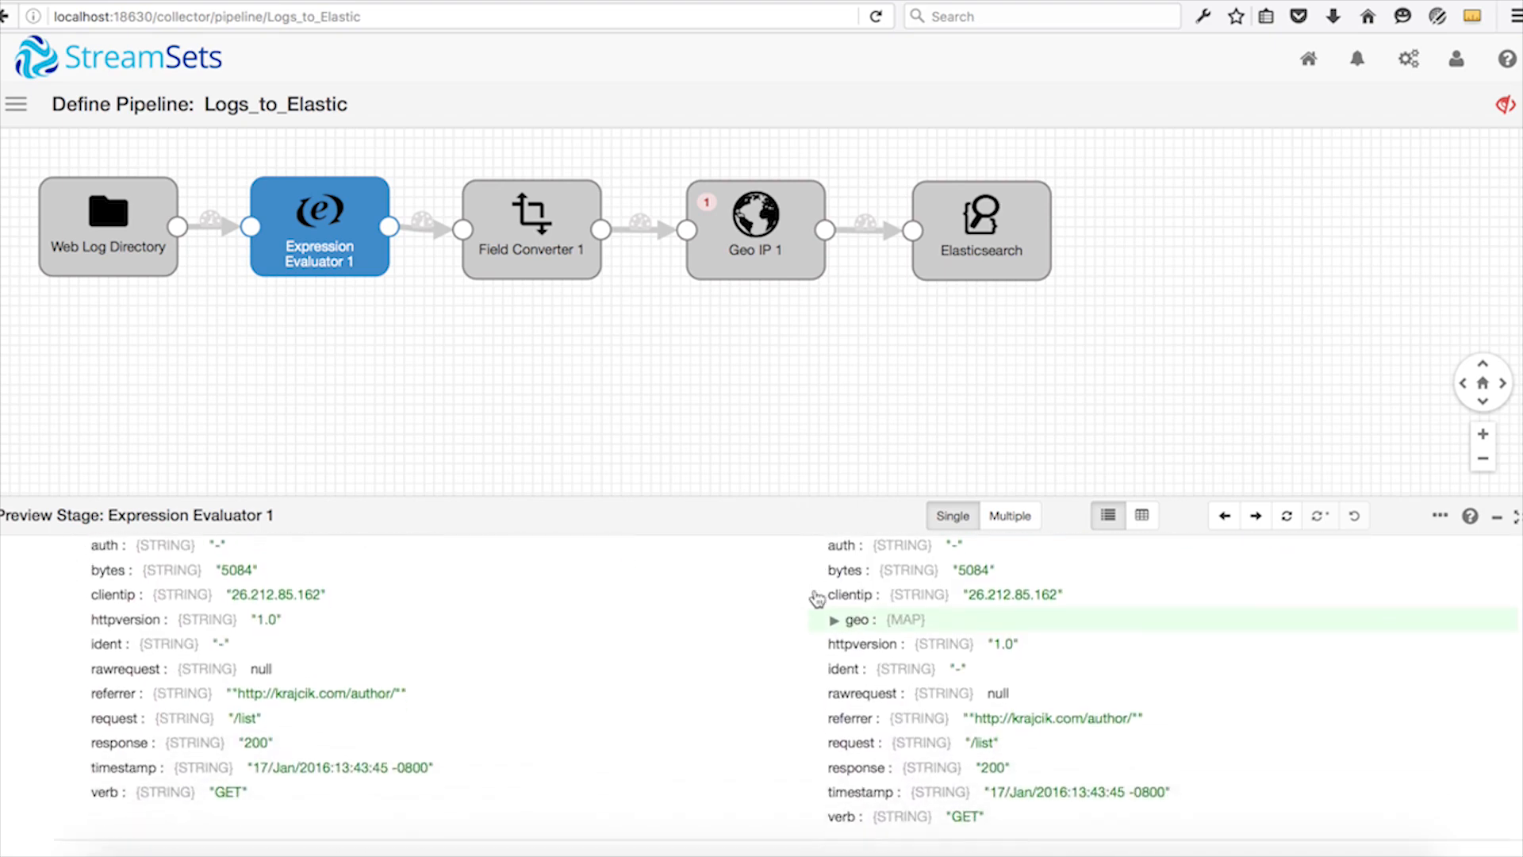
{"action": "scroll", "coordinate": [817, 596], "scroll_direction": "down", "scroll_amount": 2}
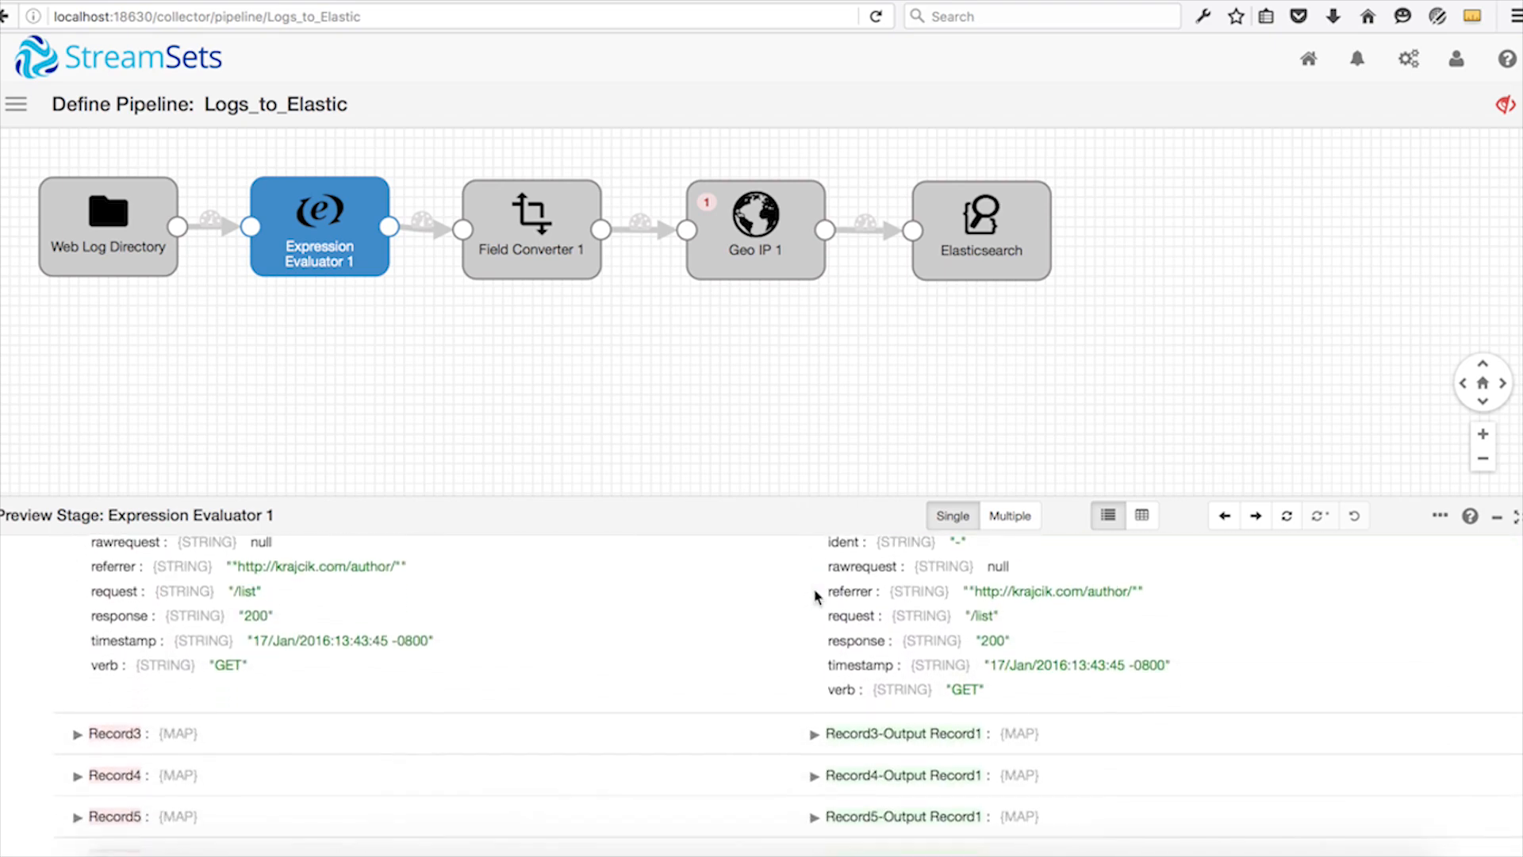
Compare the Field Converter 1 stage's input and output values in the preview, and inspect the Geo IP 1 stage's error on Record8.
{"action": "left_click", "coordinate": [570, 254]}
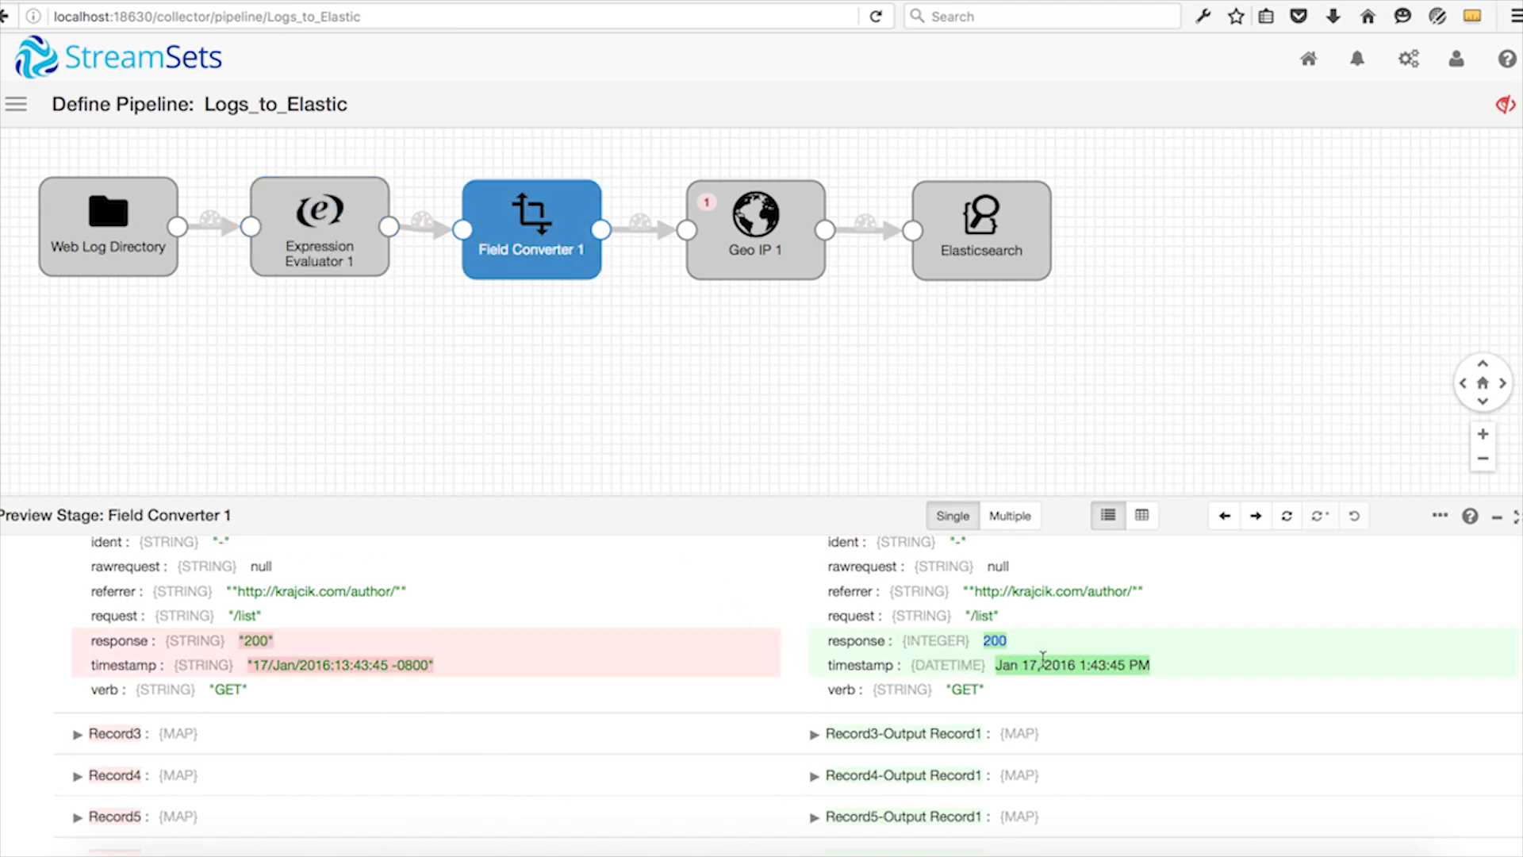
{"action": "scroll", "coordinate": [1048, 658], "scroll_direction": "down", "scroll_amount": 3}
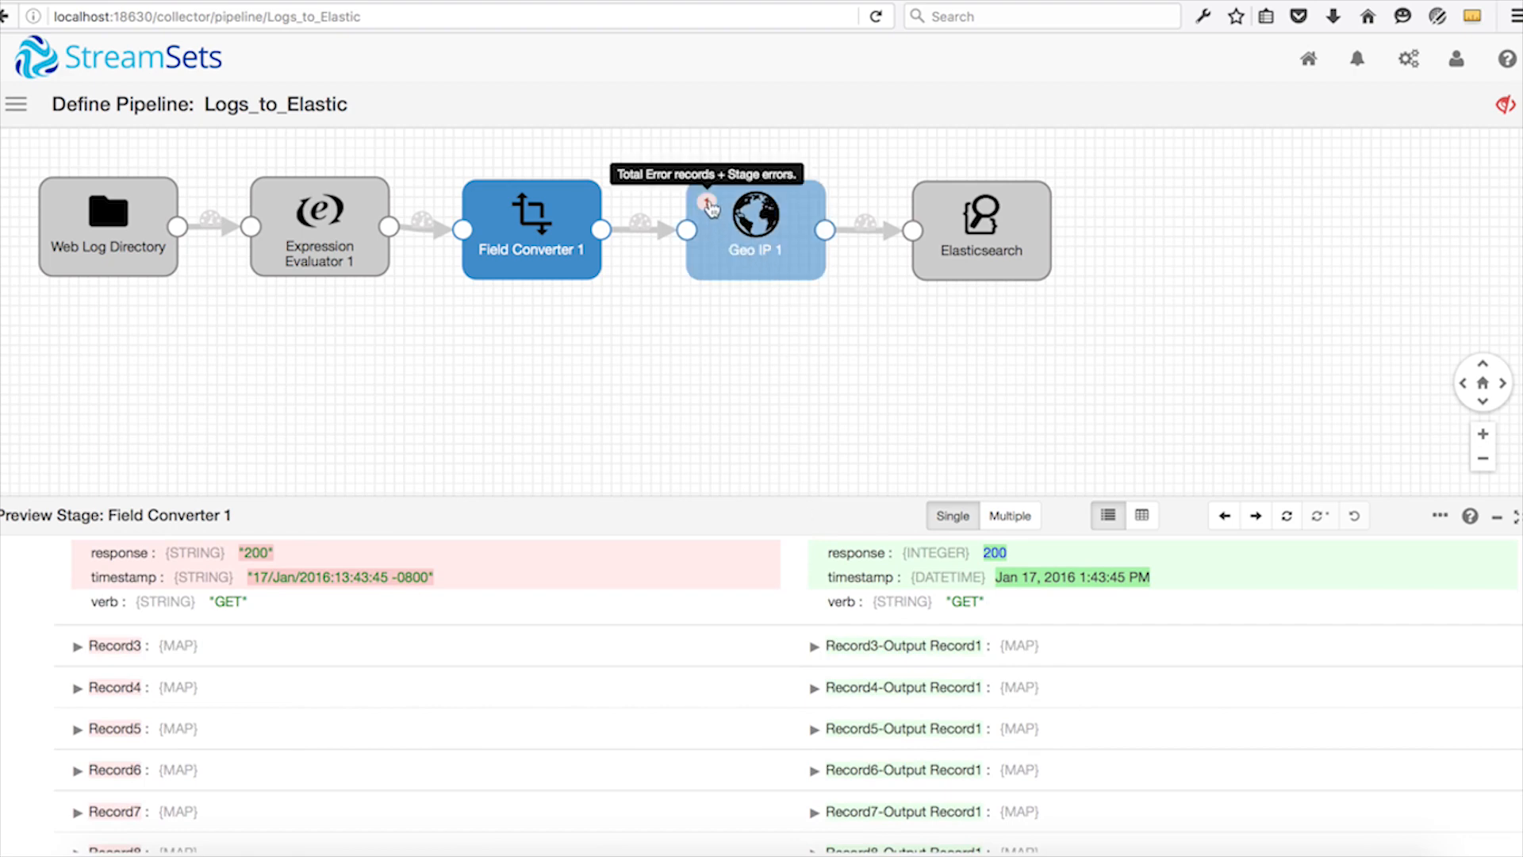
{"action": "left_click", "coordinate": [710, 208]}
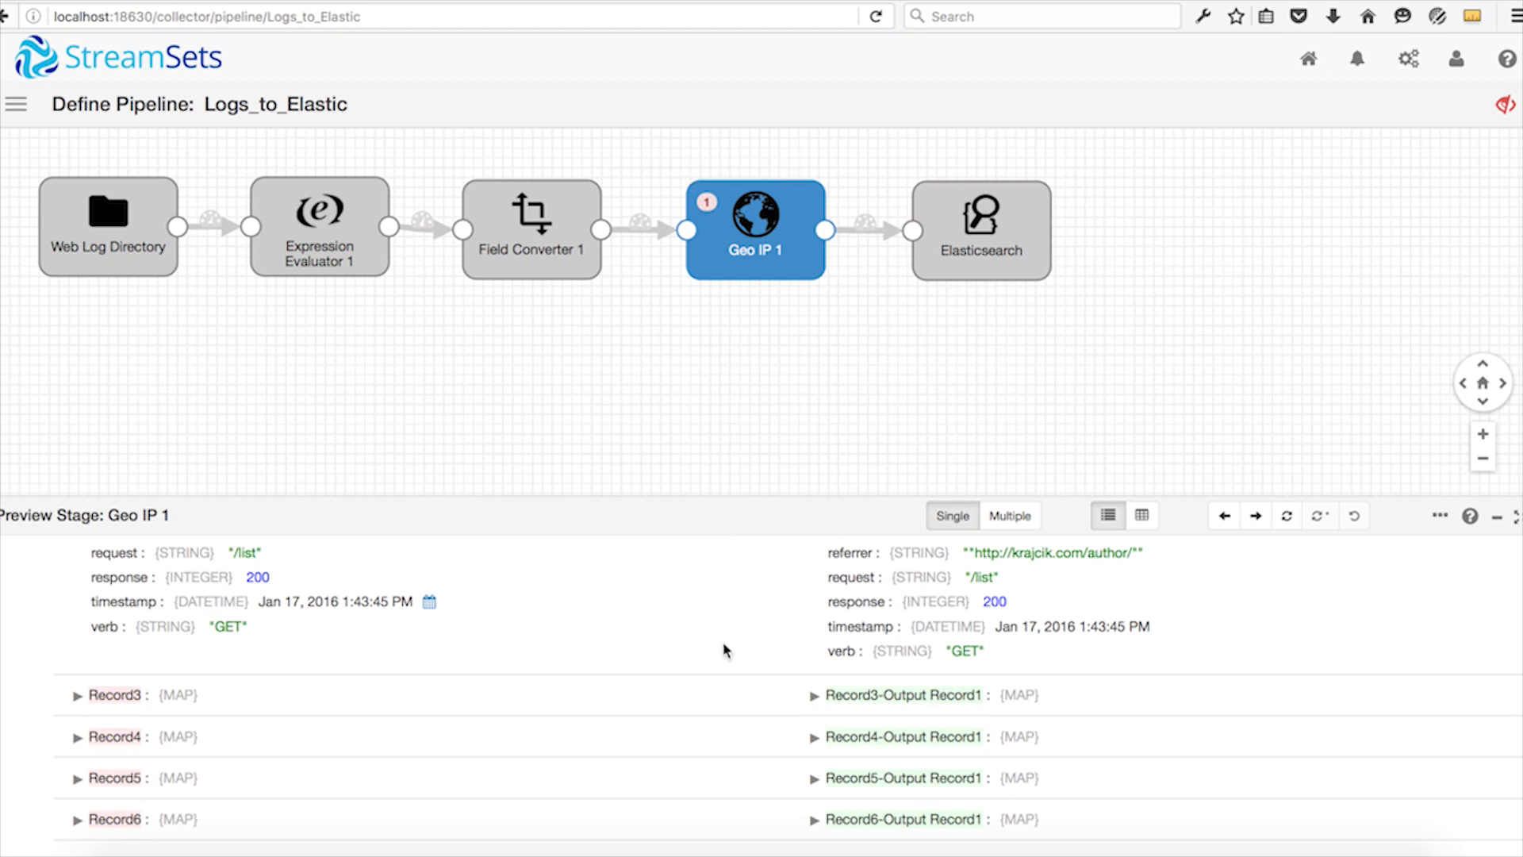
{"action": "scroll", "coordinate": [724, 647], "scroll_direction": "down", "scroll_amount": 5}
{"action": "left_click", "coordinate": [819, 698]}
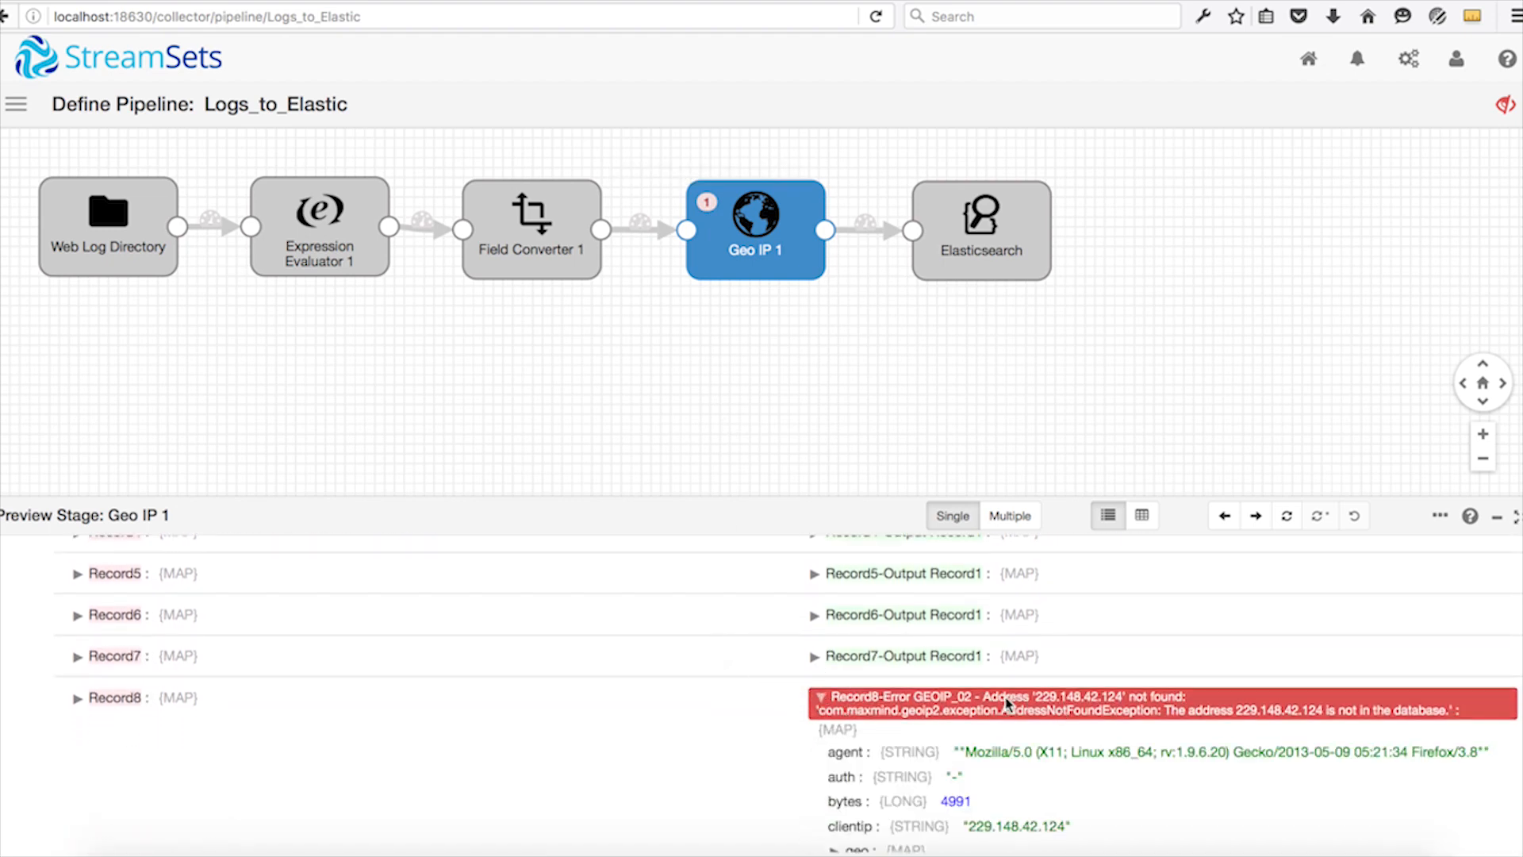
{"action": "left_click_drag", "start_coordinate": [986, 696], "coordinate": [1192, 695]}
{"action": "left_click", "coordinate": [1196, 677]}
Close the preview and start the Logs_to_Elastic pipeline.
{"action": "left_click", "coordinate": [1505, 105]}
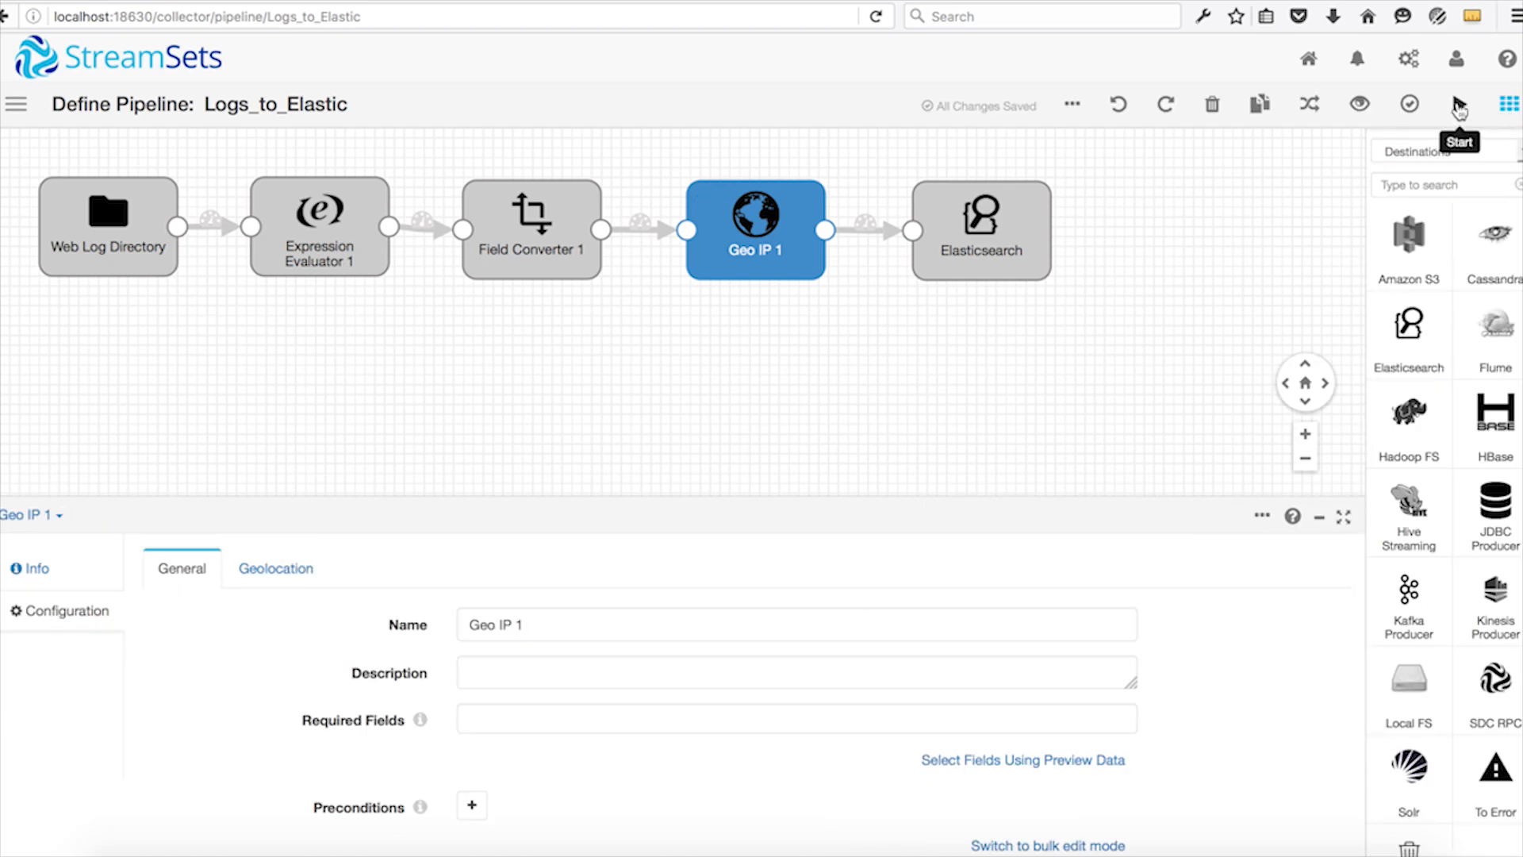
{"action": "left_click", "coordinate": [1460, 105]}
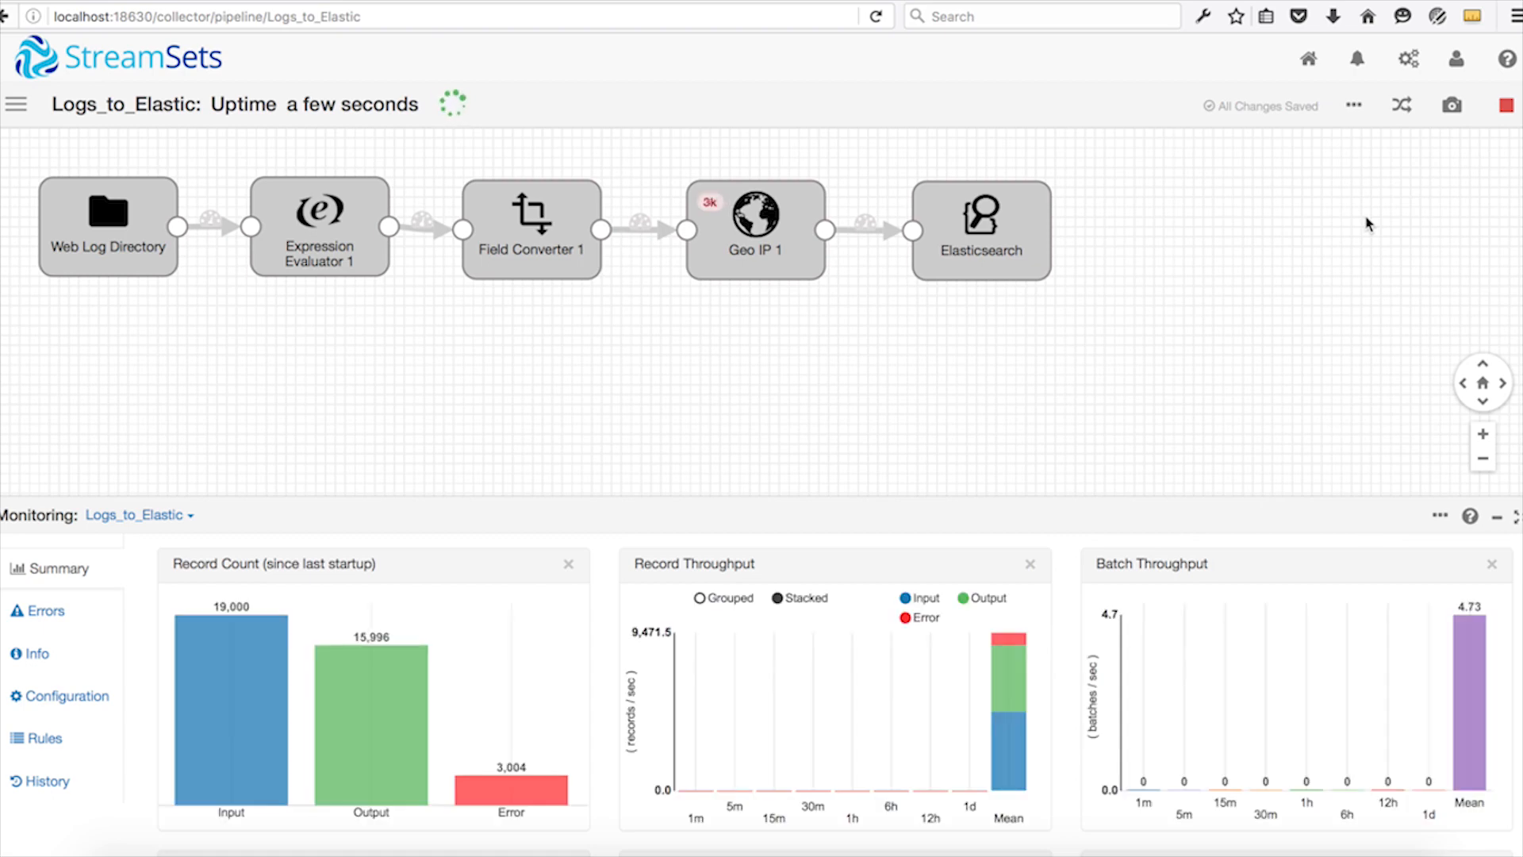
Review the running pipeline's record count, throughput, runtime statistics and batch histogram in the monitoring summary.
{"action": "scroll", "coordinate": [603, 631], "scroll_direction": "down", "scroll_amount": 3}
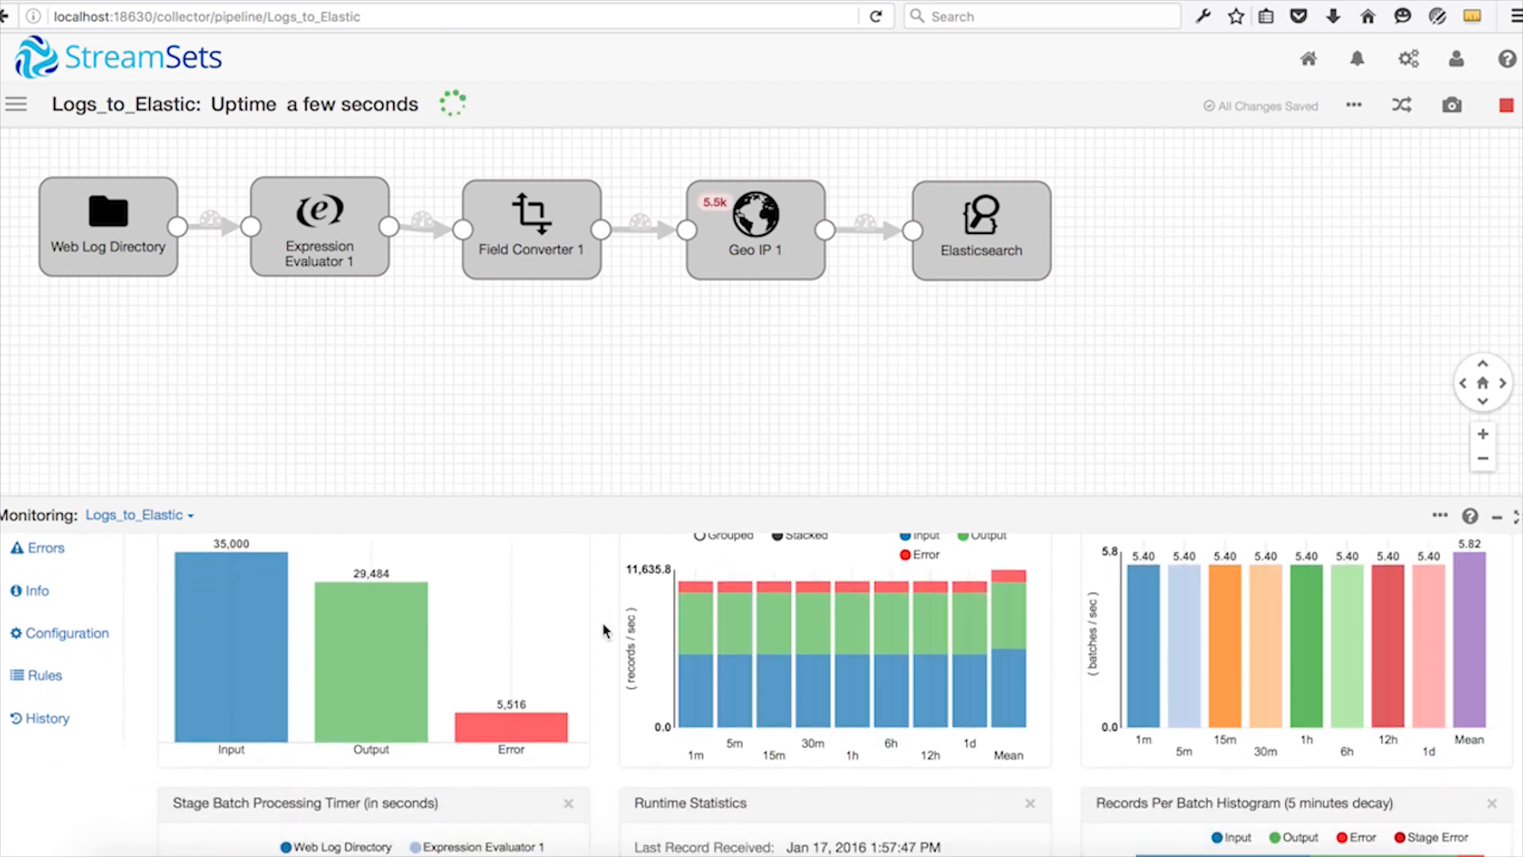
{"action": "scroll", "coordinate": [603, 631], "scroll_direction": "up", "scroll_amount": 3}
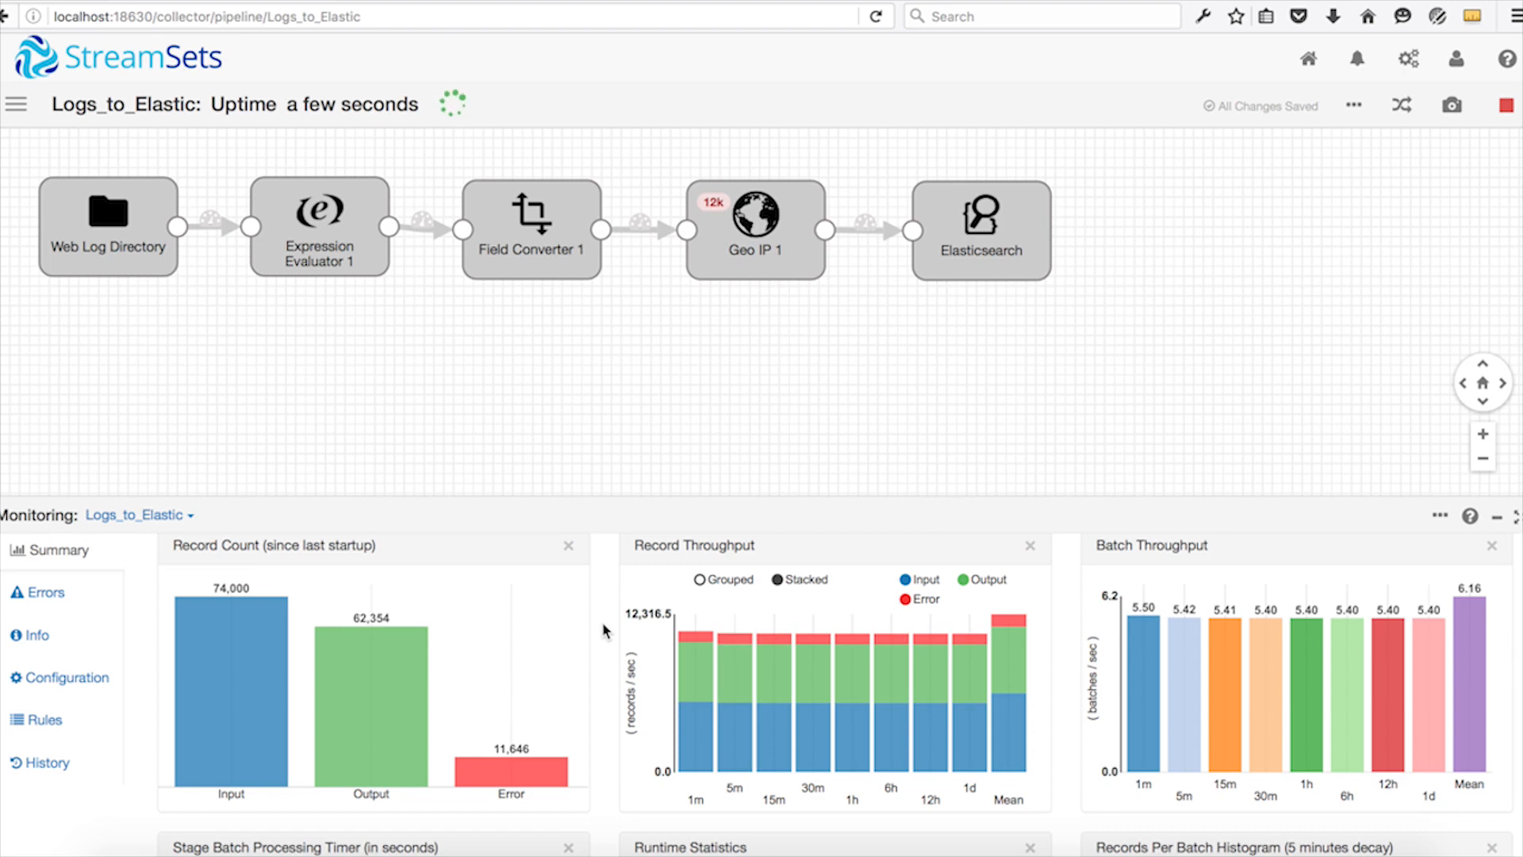
{"action": "scroll", "coordinate": [603, 630], "scroll_direction": "down", "scroll_amount": 8}
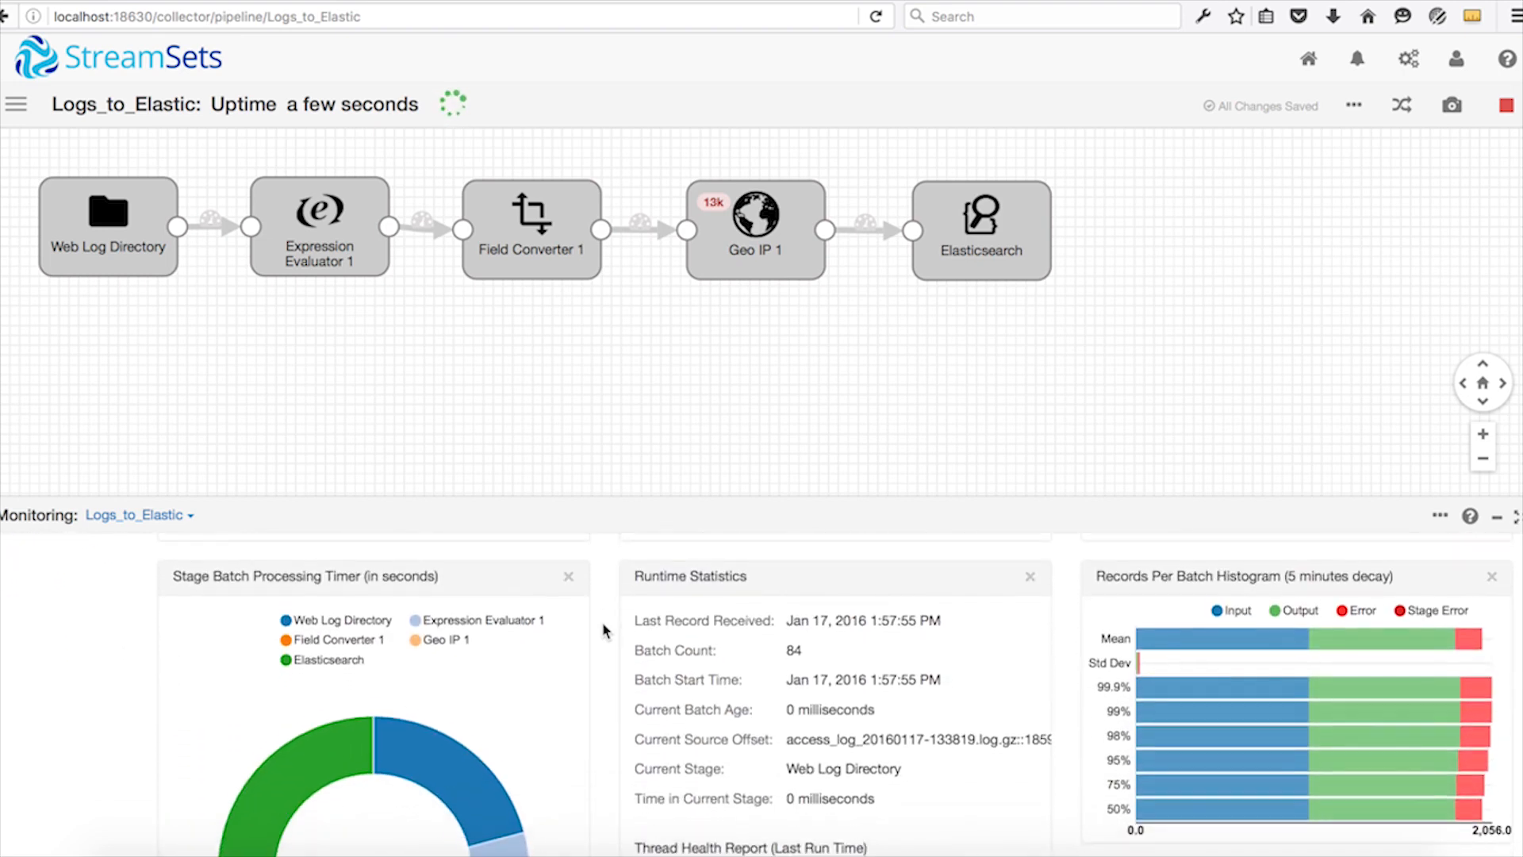
{"action": "scroll", "coordinate": [603, 631], "scroll_direction": "down", "scroll_amount": 2}
{"action": "scroll", "coordinate": [603, 631], "scroll_direction": "up", "scroll_amount": 3}
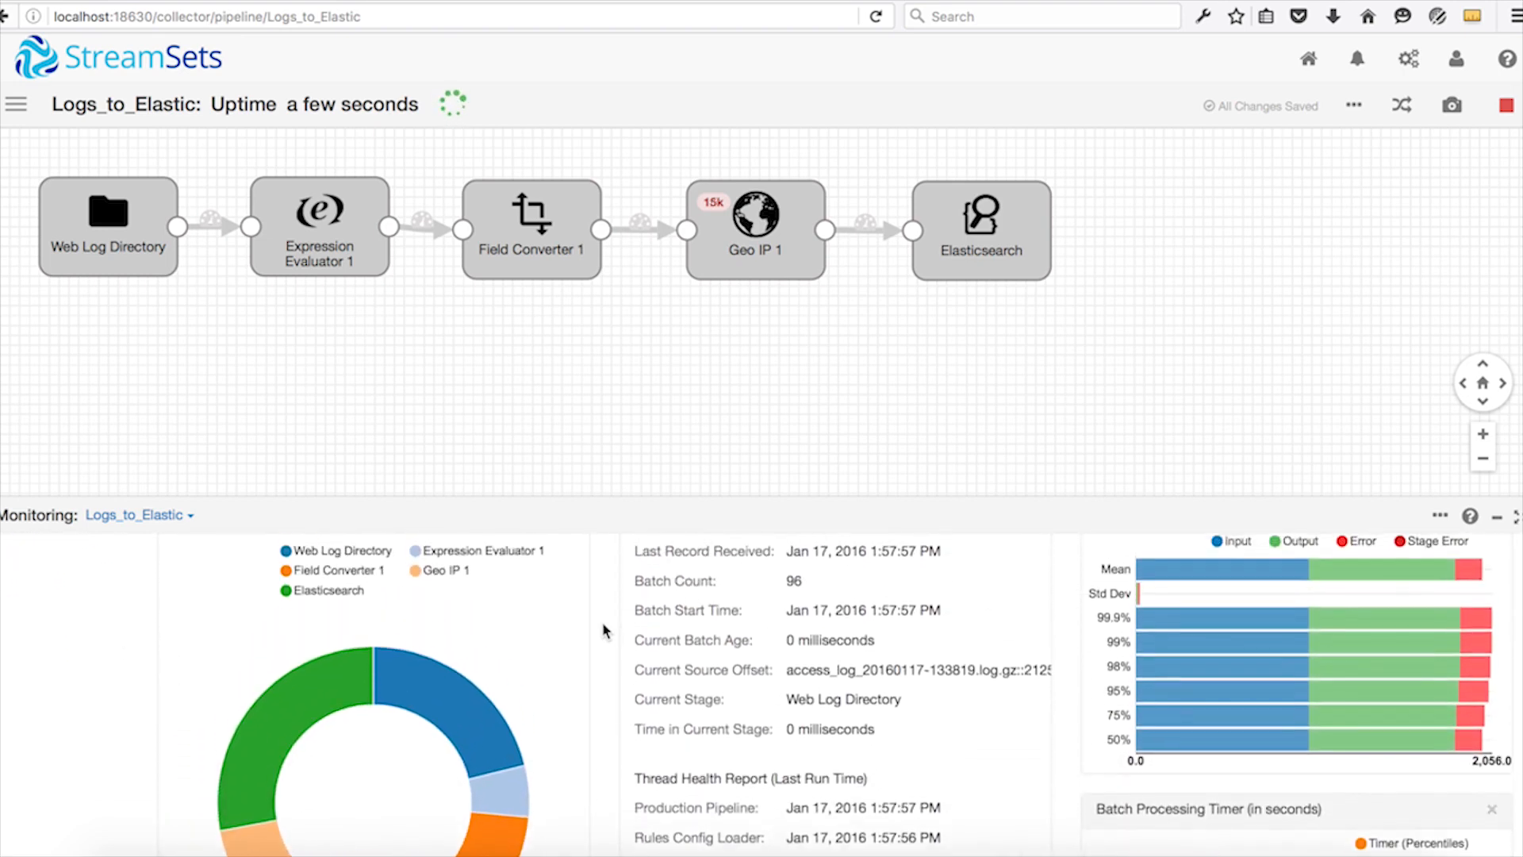
Enlarge the monitoring area, compare the batch processing time of each stage, and view the metrics of Expression Evaluator 1 and Field Converter 1.
{"action": "left_click_drag", "start_coordinate": [606, 497], "coordinate": [606, 310]}
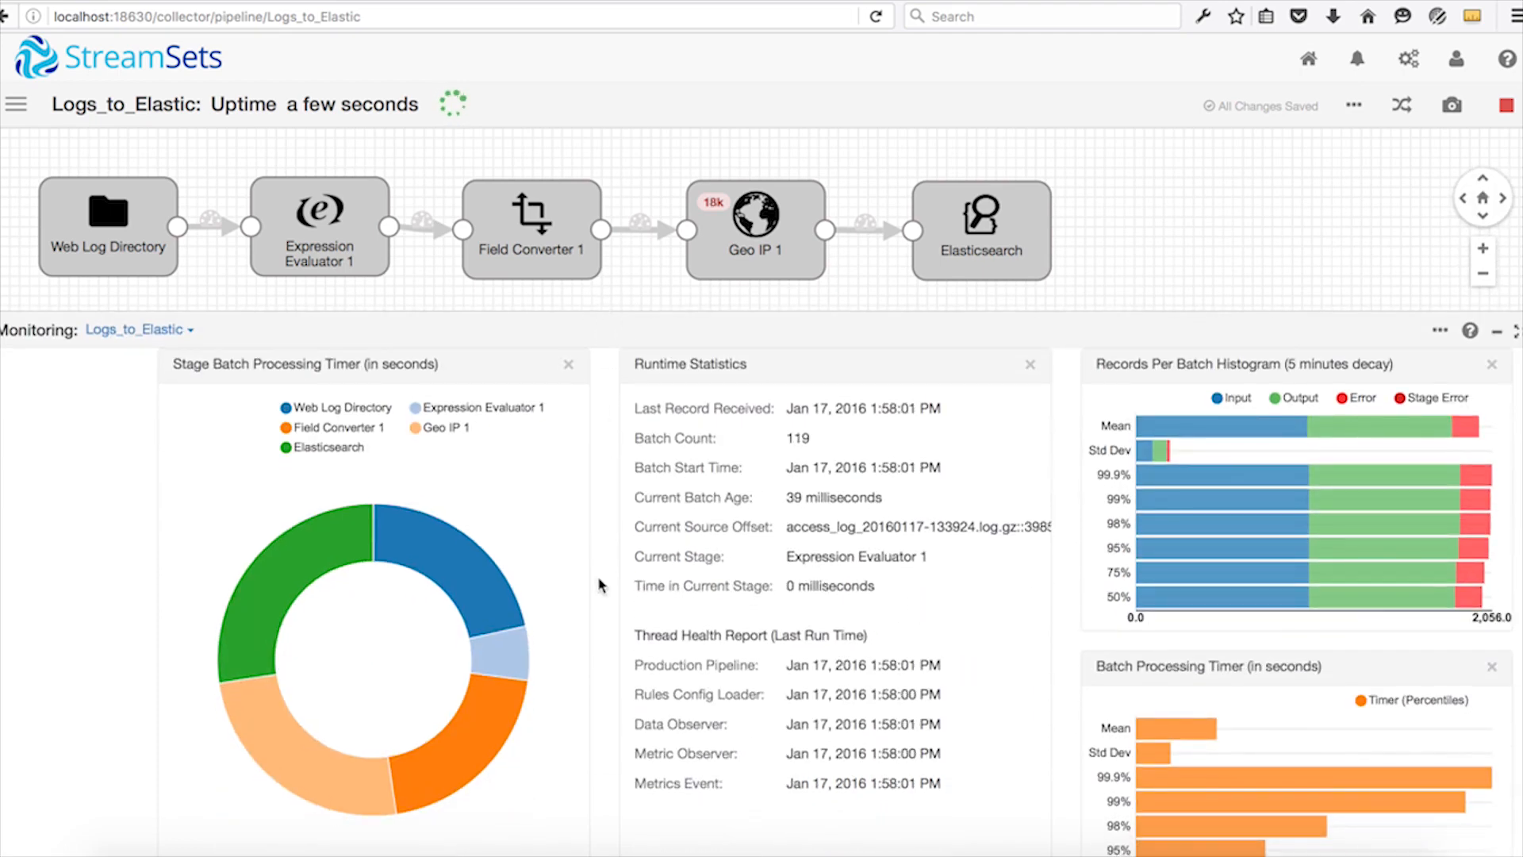
{"action": "mouse_move", "coordinate": [458, 574]}
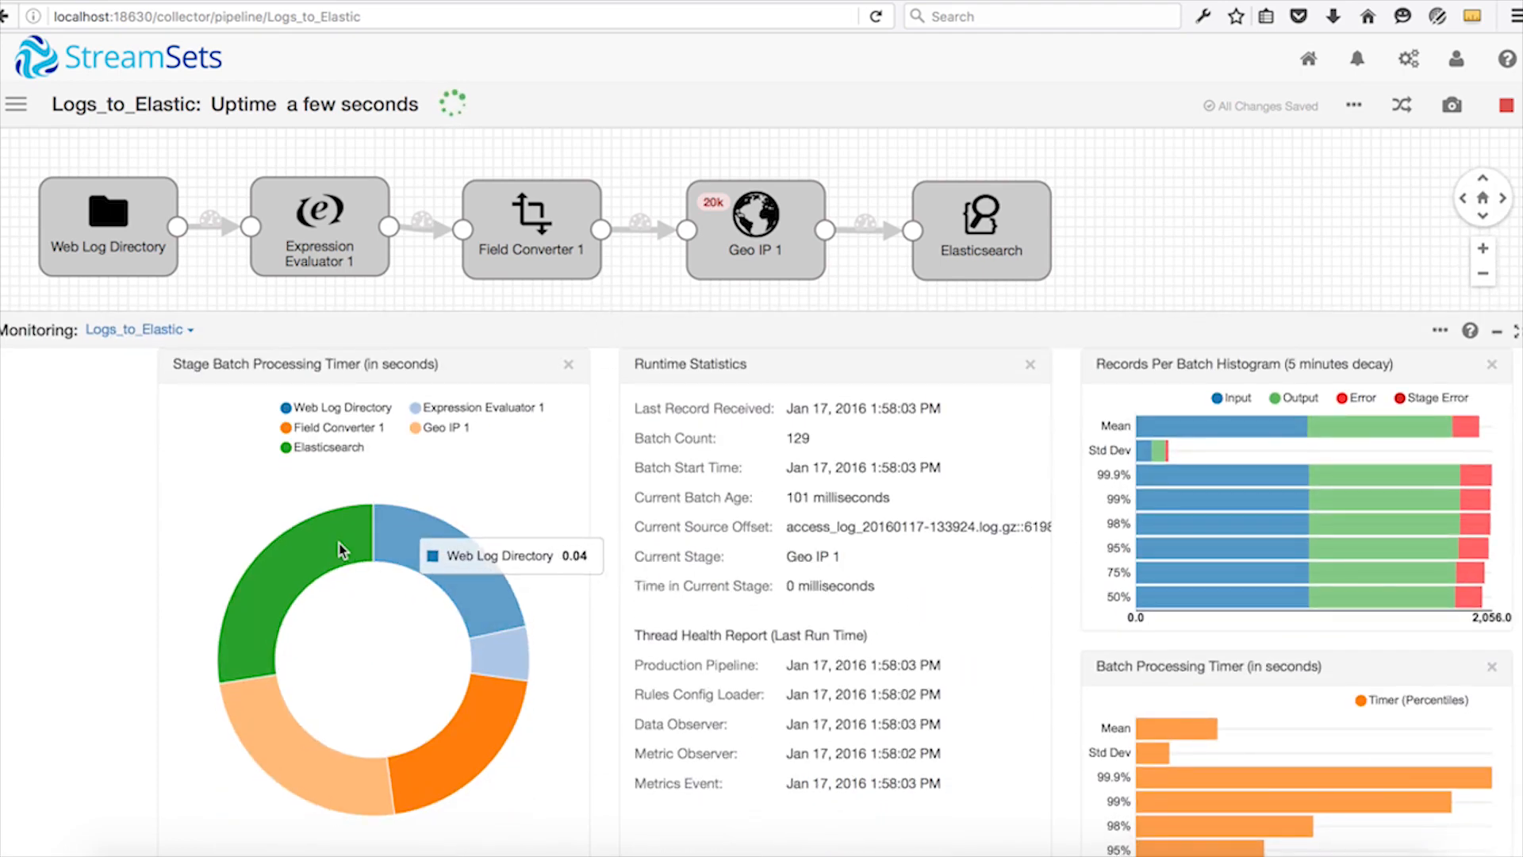
{"action": "mouse_move", "coordinate": [333, 547]}
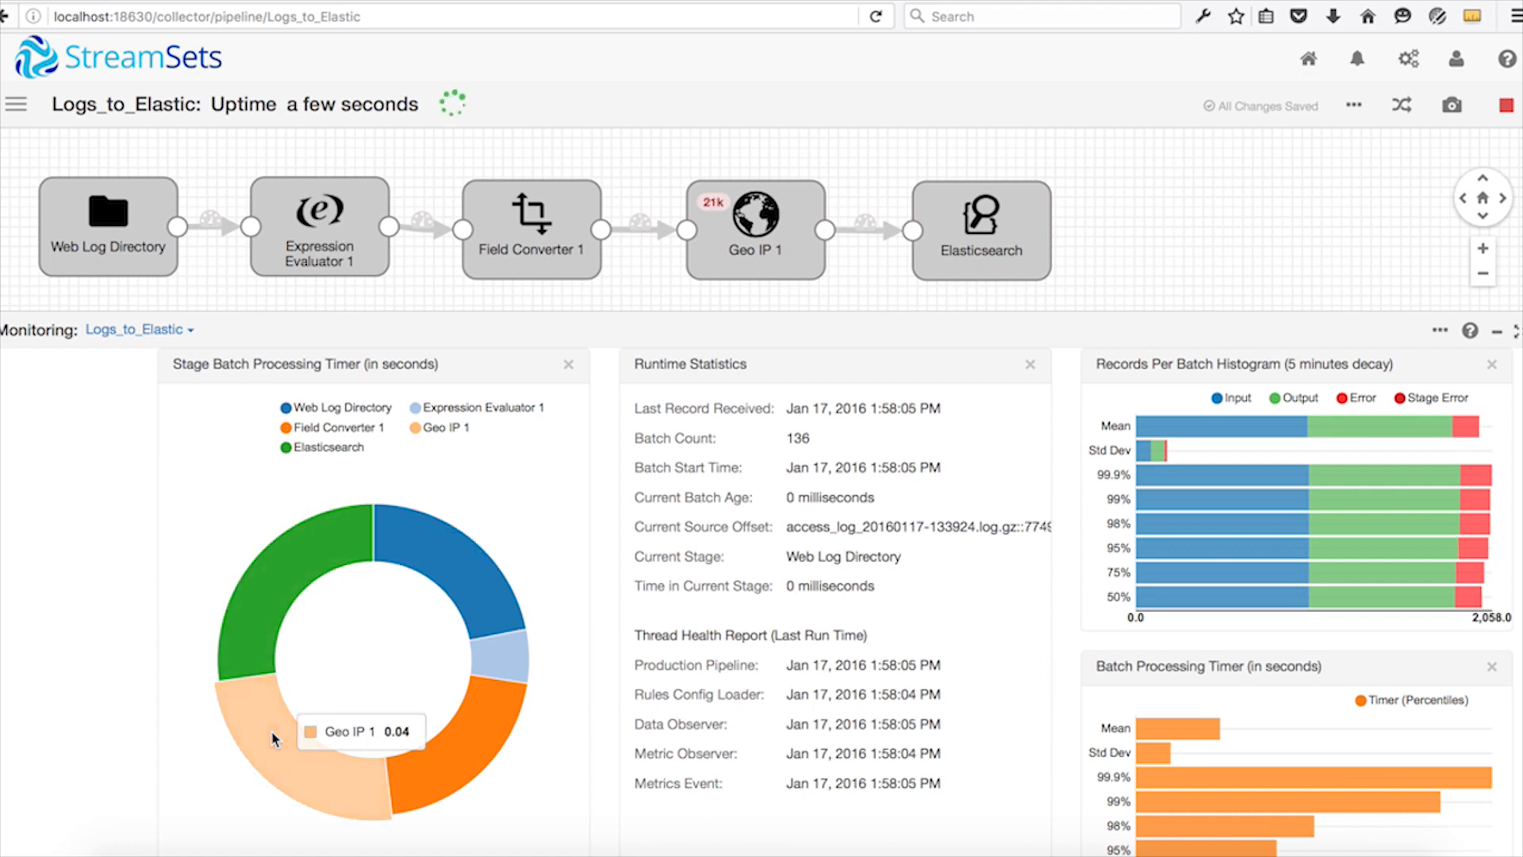
{"action": "mouse_move", "coordinate": [448, 754]}
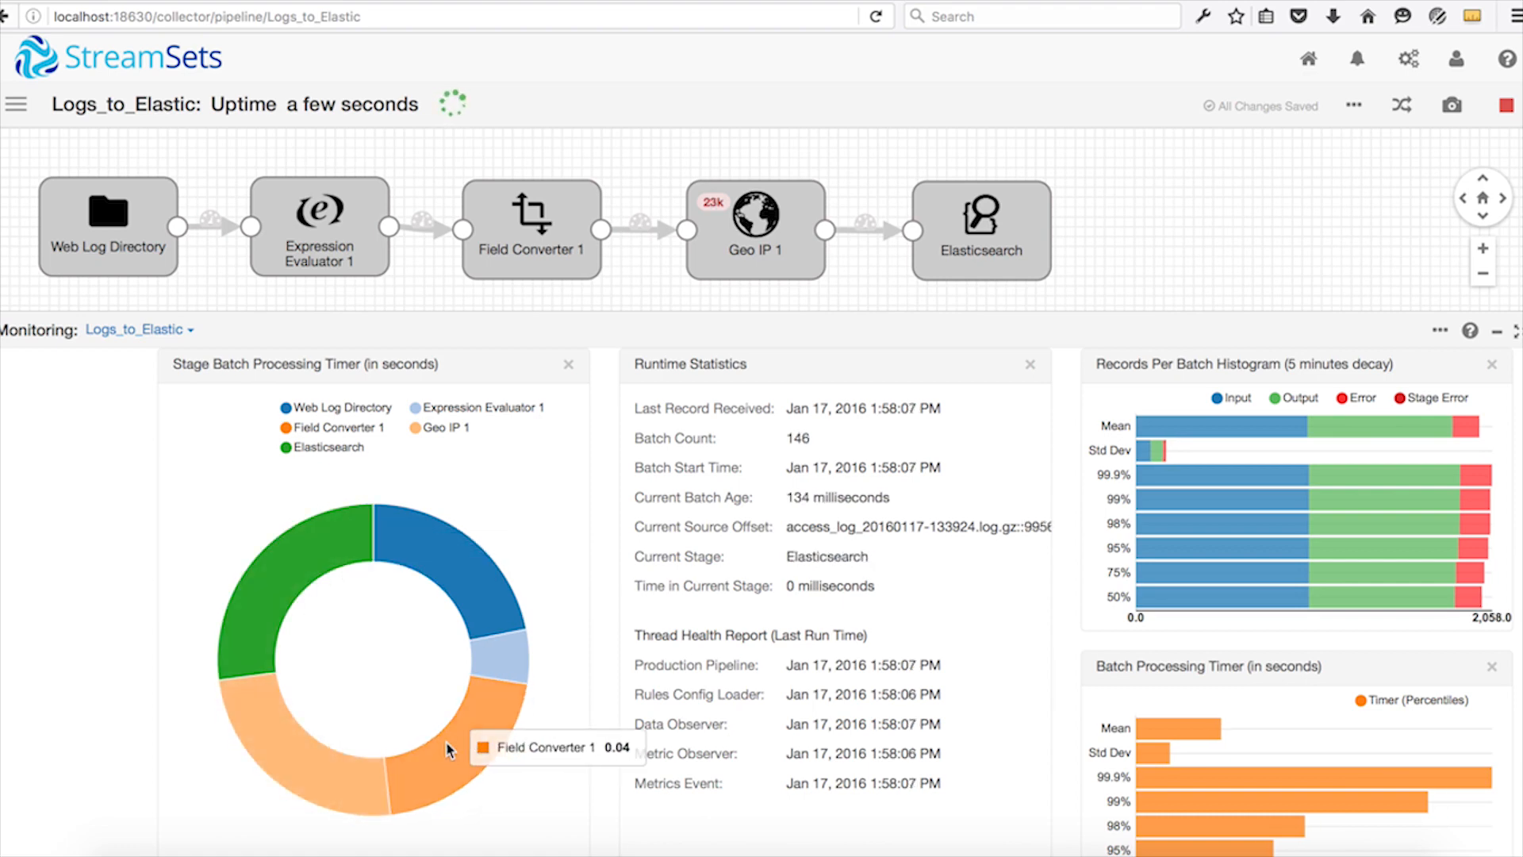
{"action": "mouse_move", "coordinate": [498, 673]}
{"action": "left_click", "coordinate": [353, 264]}
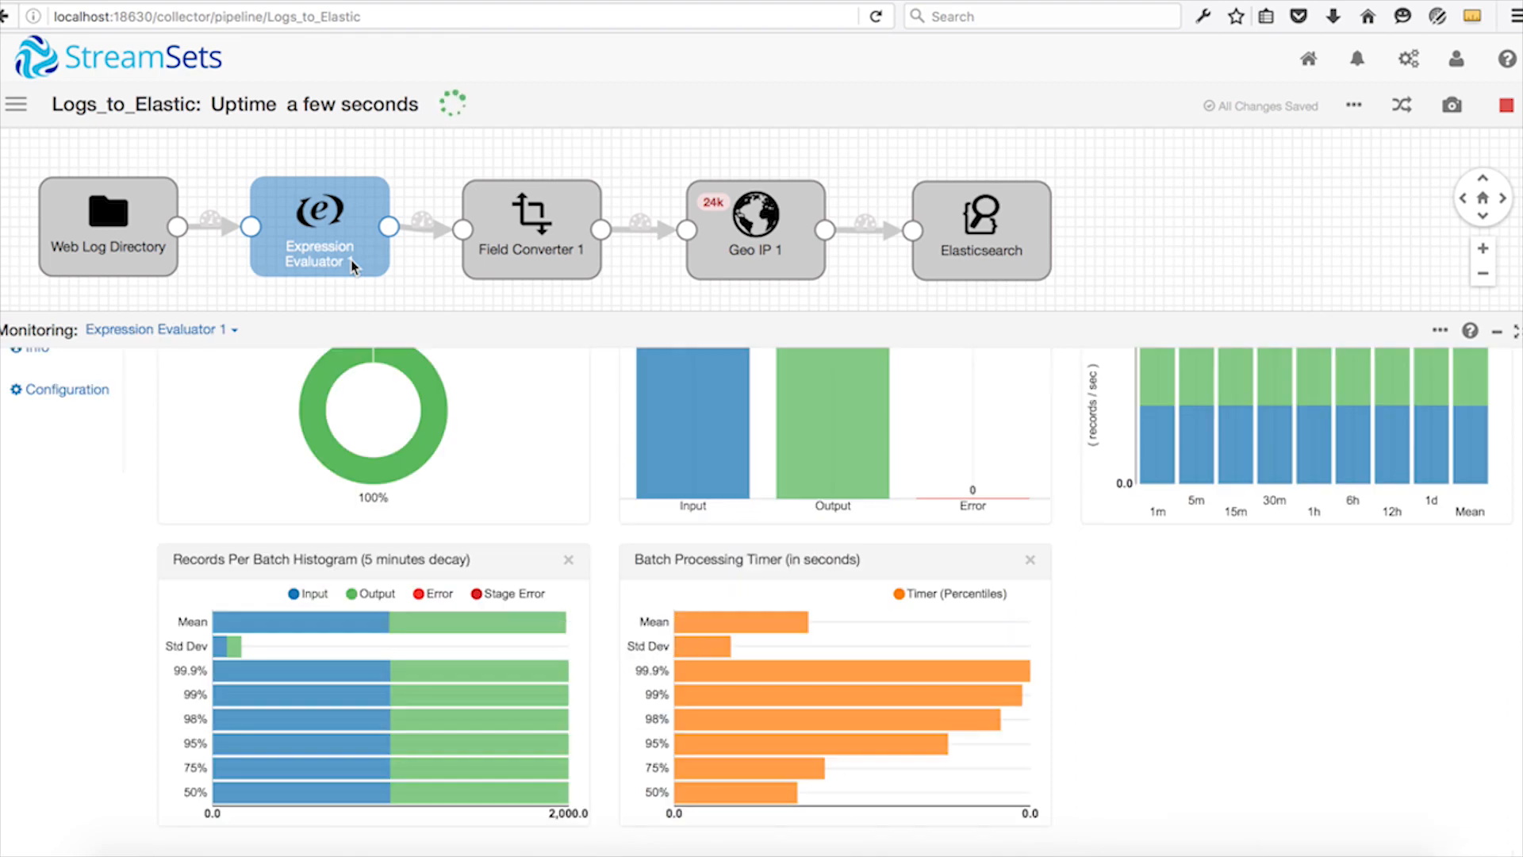
{"action": "left_click", "coordinate": [508, 266]}
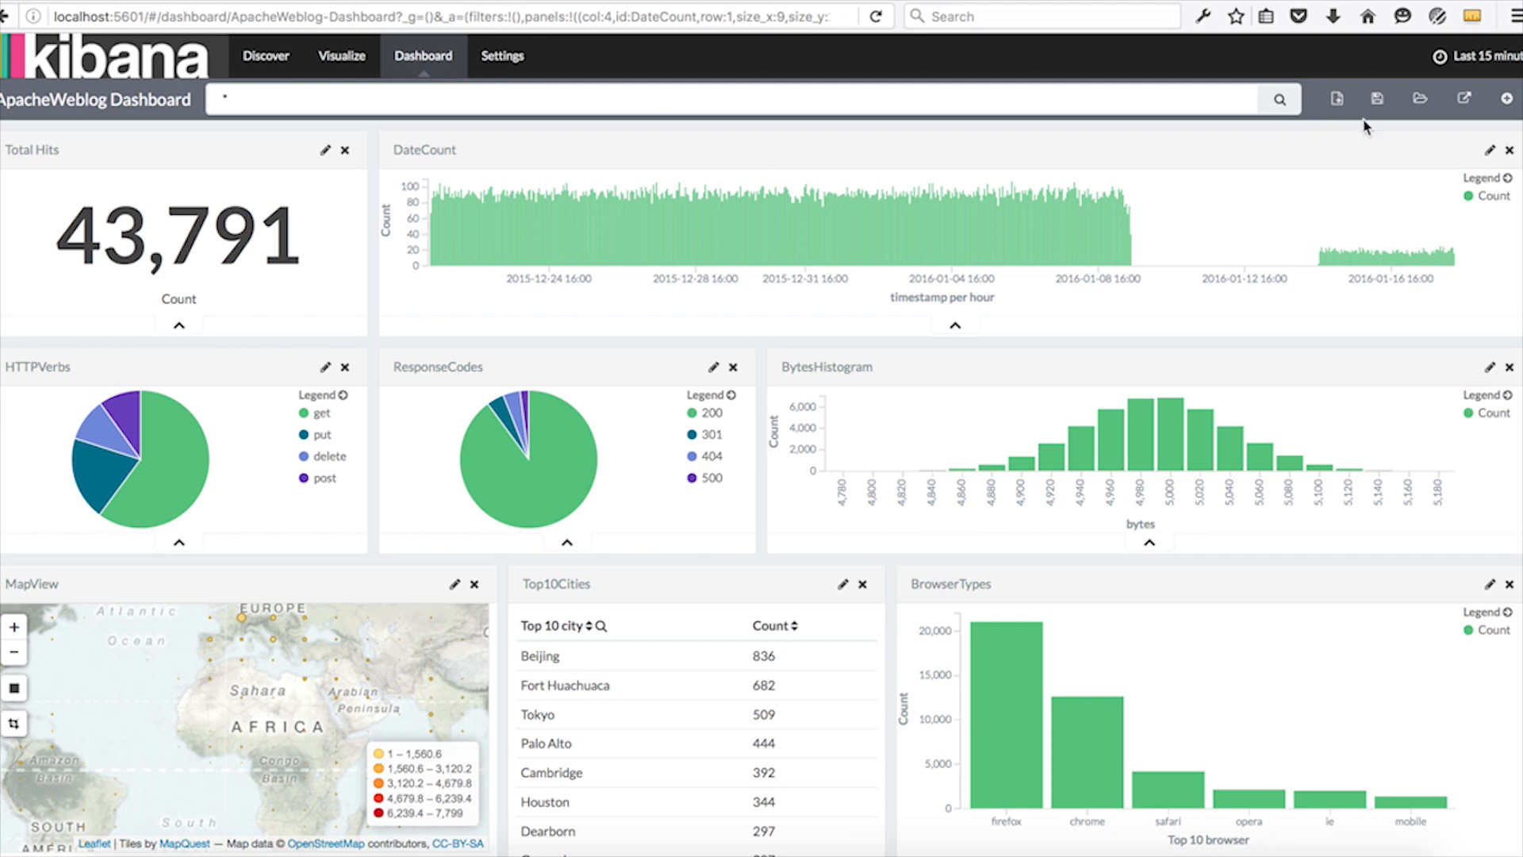
Switch to the ApacheWeblog Dashboard in Kibana, reload it and rerun the * query to refresh the charts with the incoming records.
{"action": "left_click", "coordinate": [813, 13]}
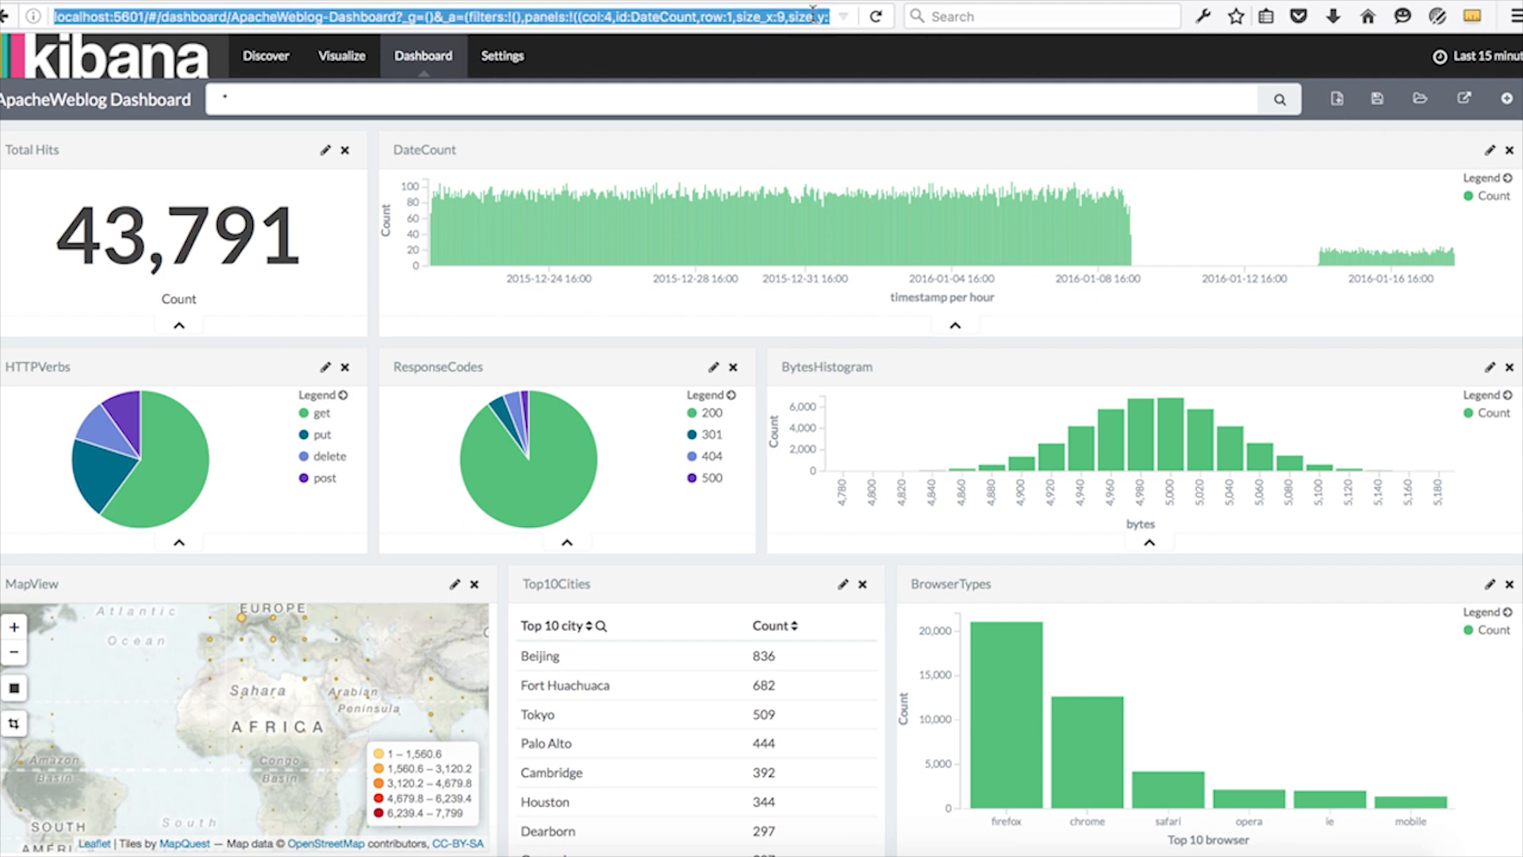
{"action": "key", "text": "Return"}
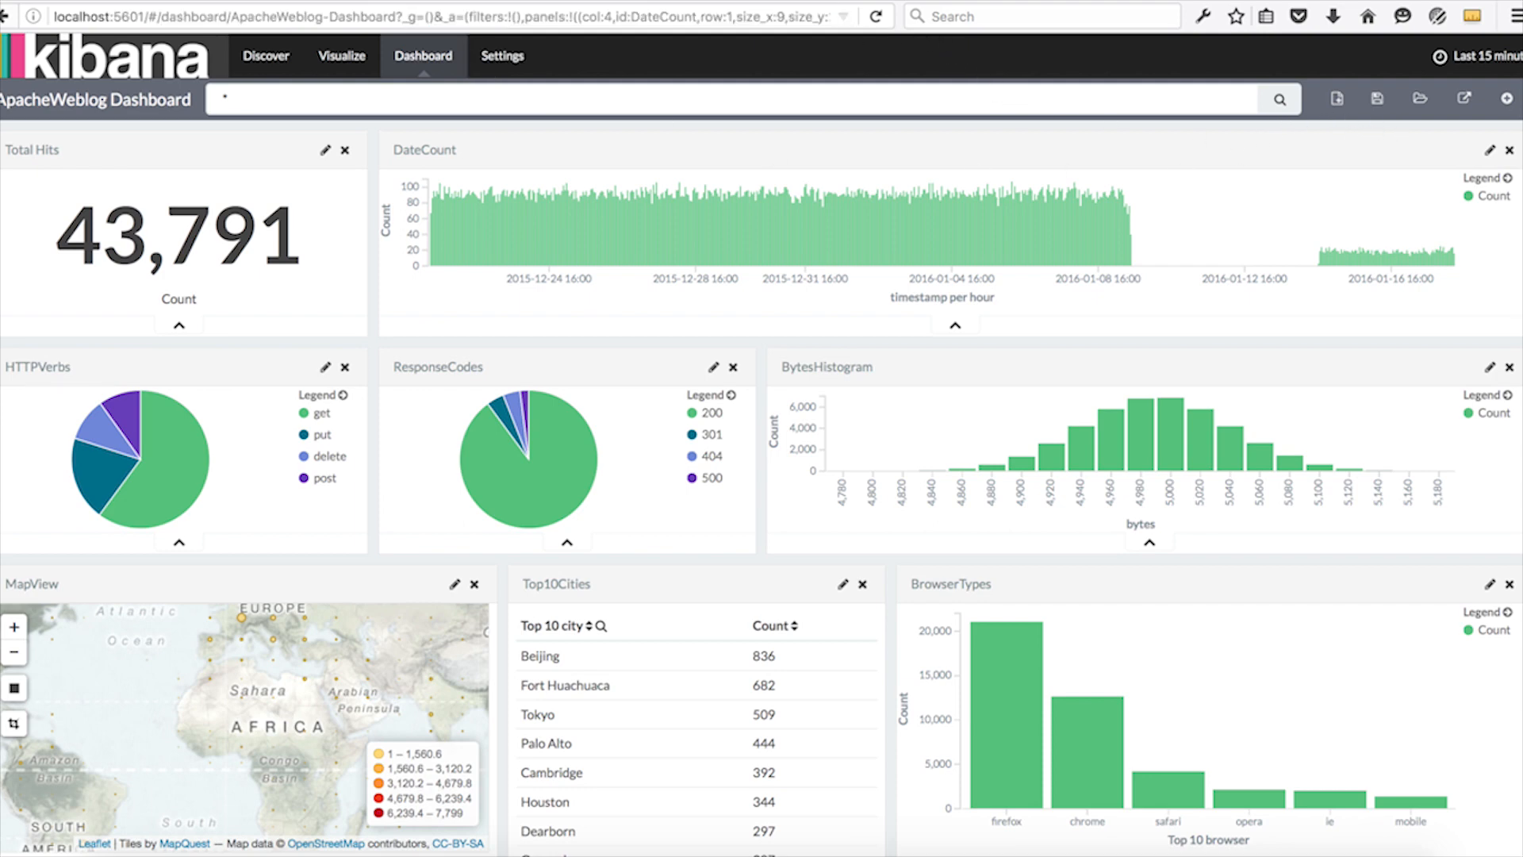
{"action": "left_click", "coordinate": [867, 99]}
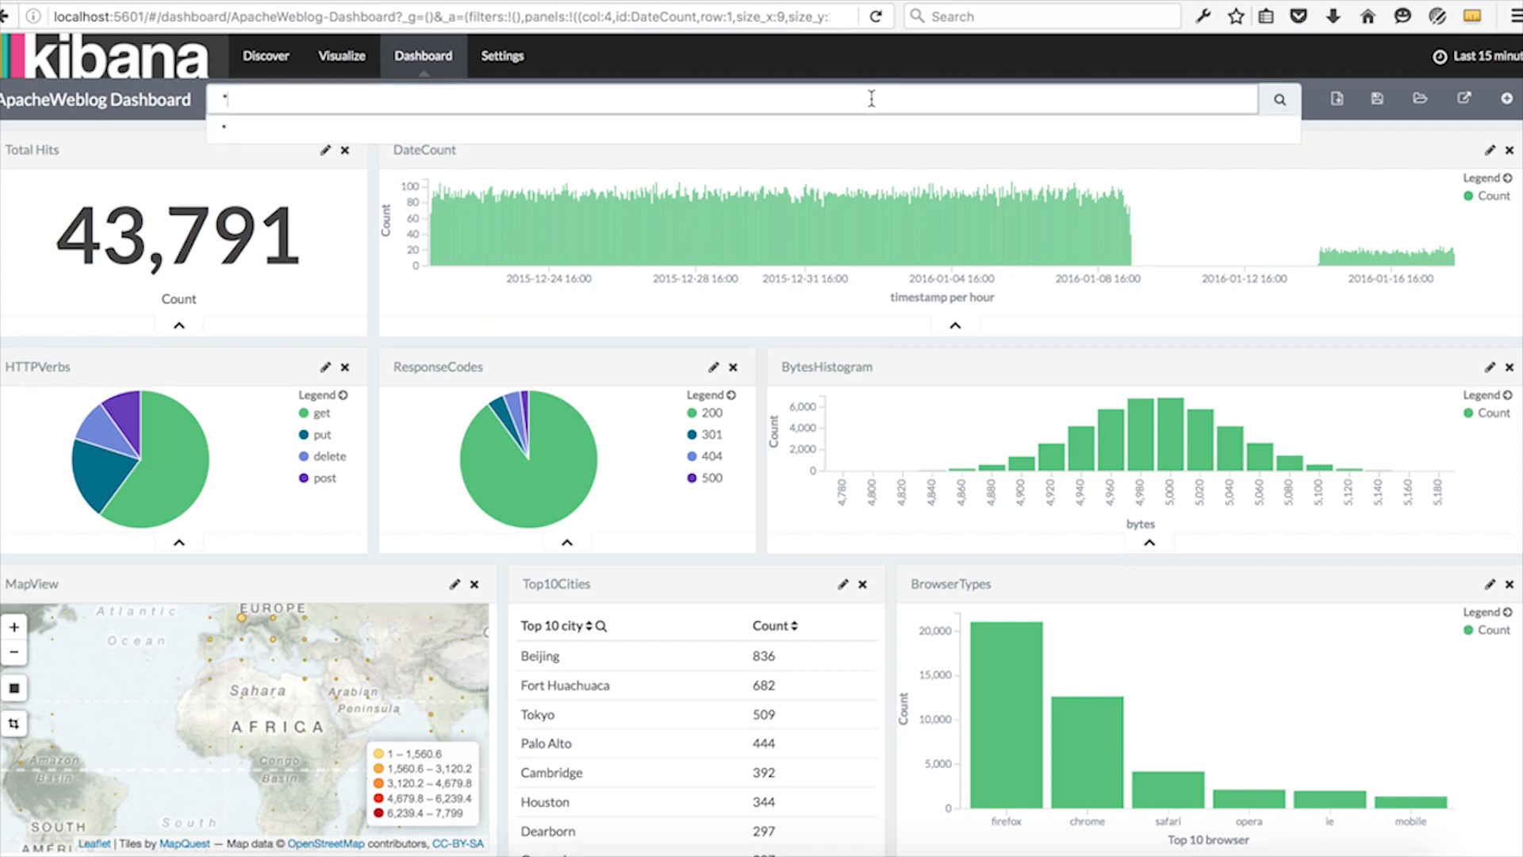
{"action": "key", "text": "Return"}
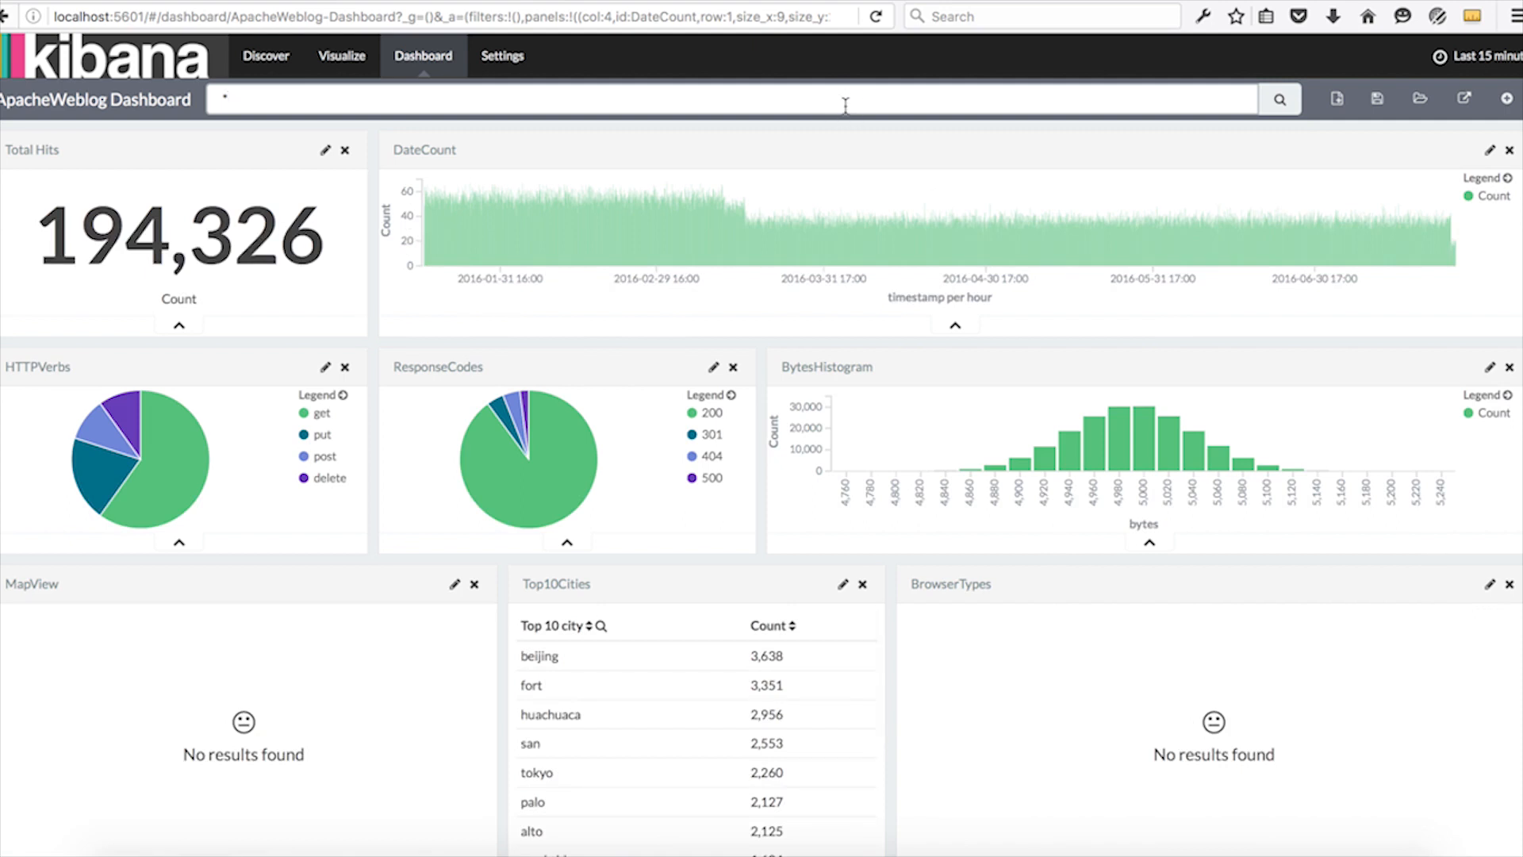
{"action": "key", "text": "Return"}
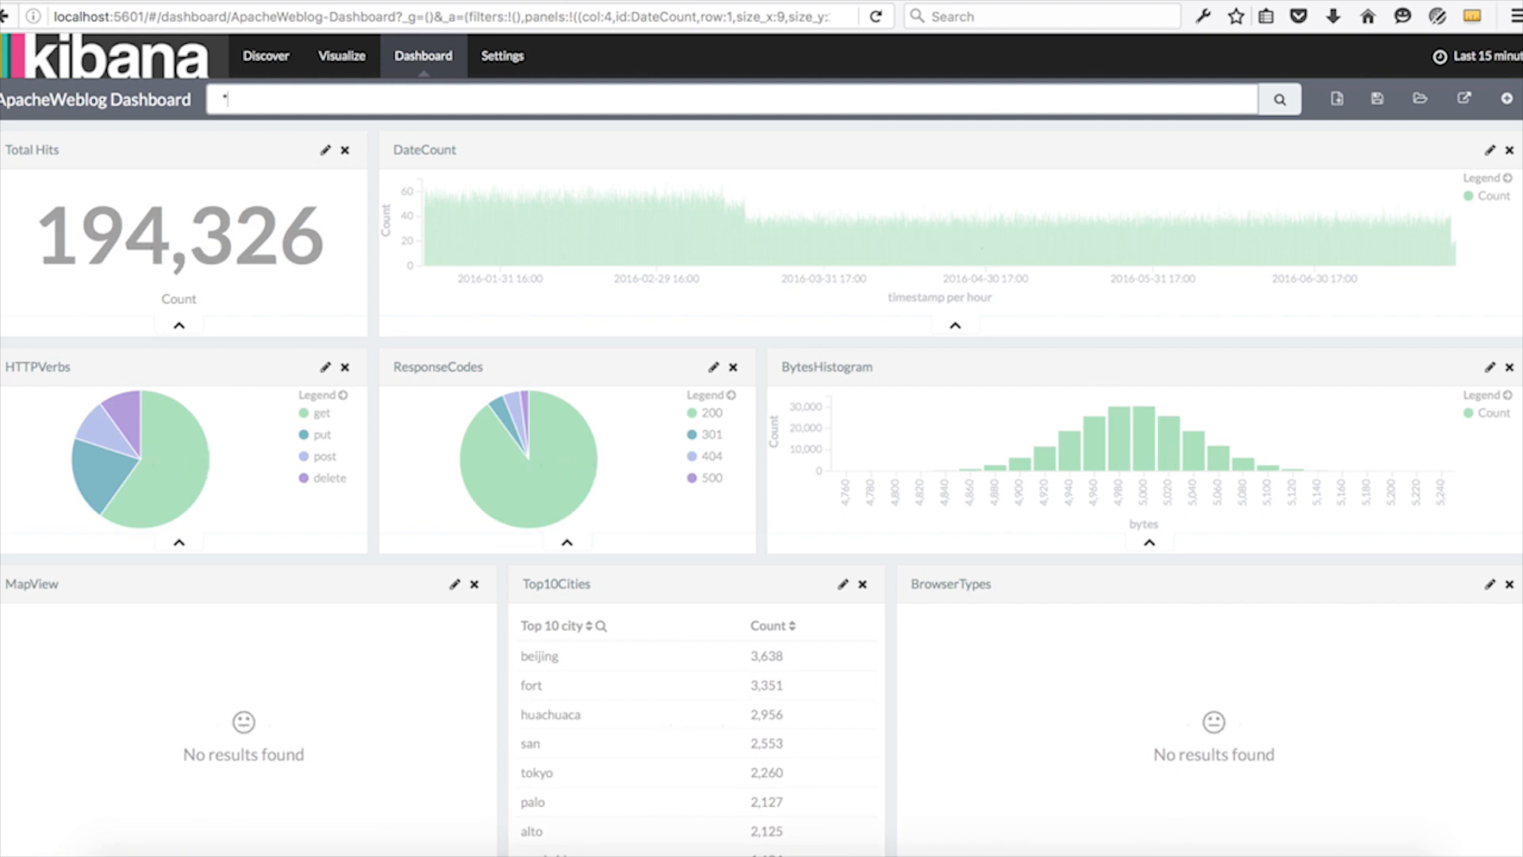